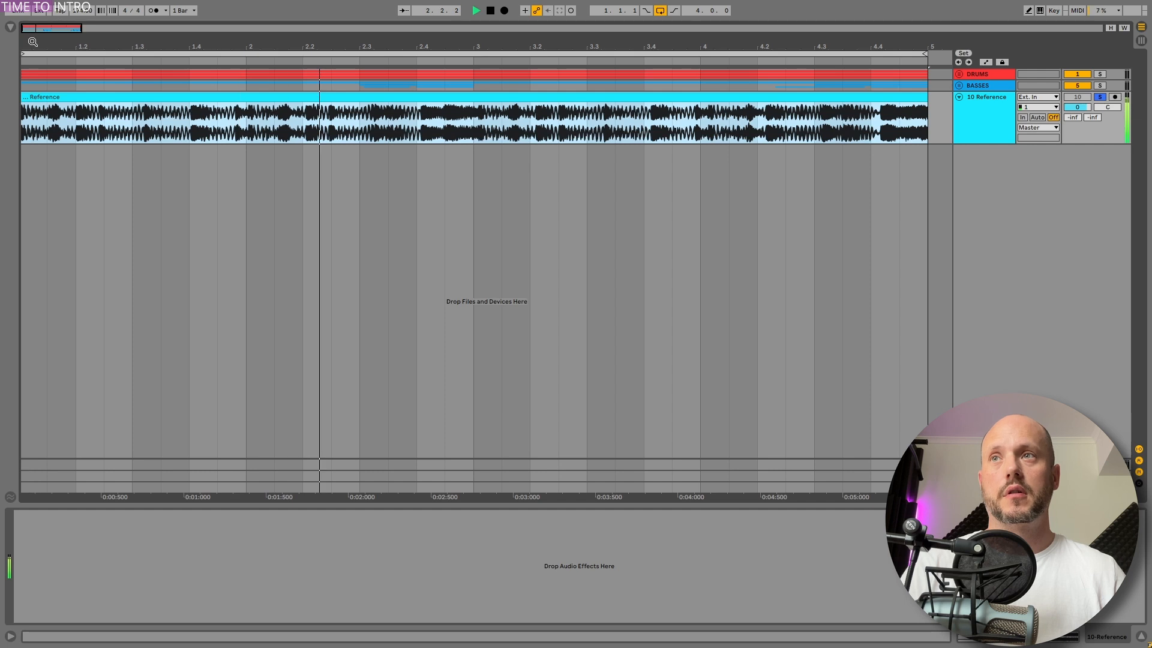
- Stop playback and set the waveform of Operator's oscillator A to Saw D
key("space")
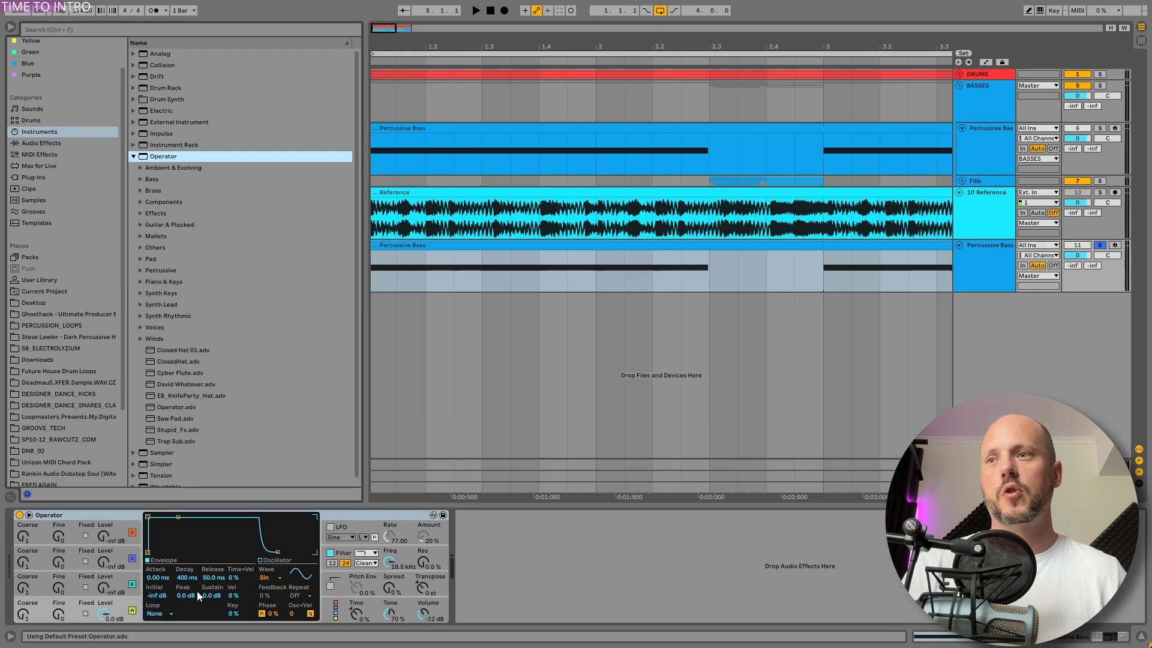
left_click(278, 574)
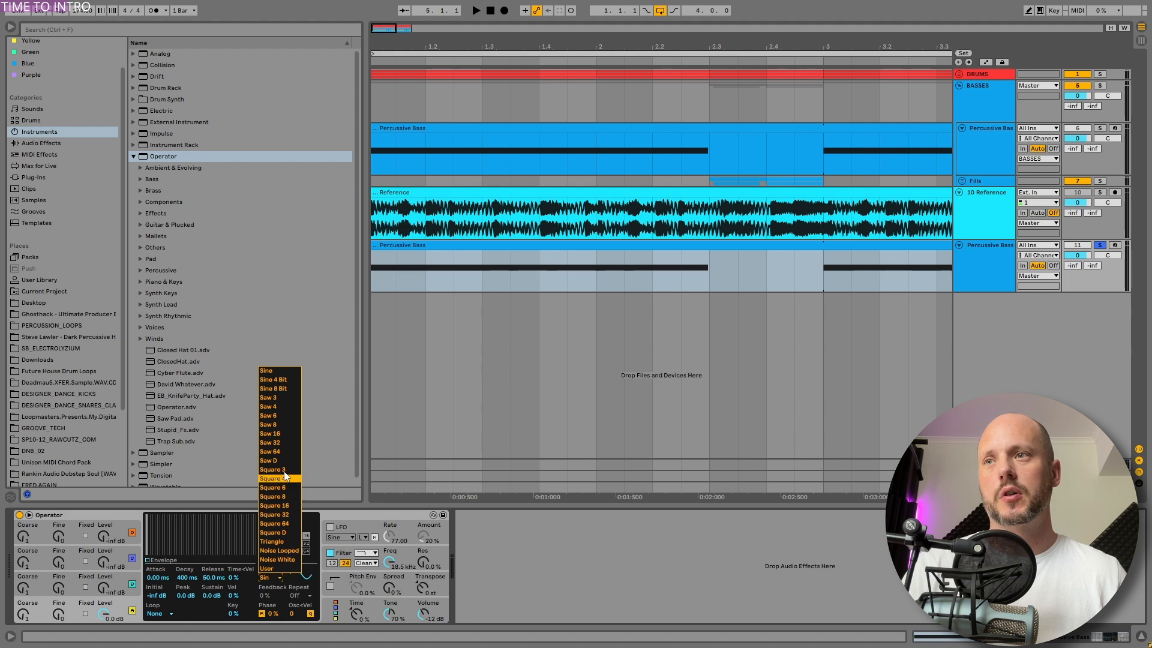
left_click(282, 461)
- Set Operator's filter frequency to 1.31 kHz and its volume to -0.9 dB, with the lower Percussive Bass track armed
left_click_drag(389, 562, 389, 575)
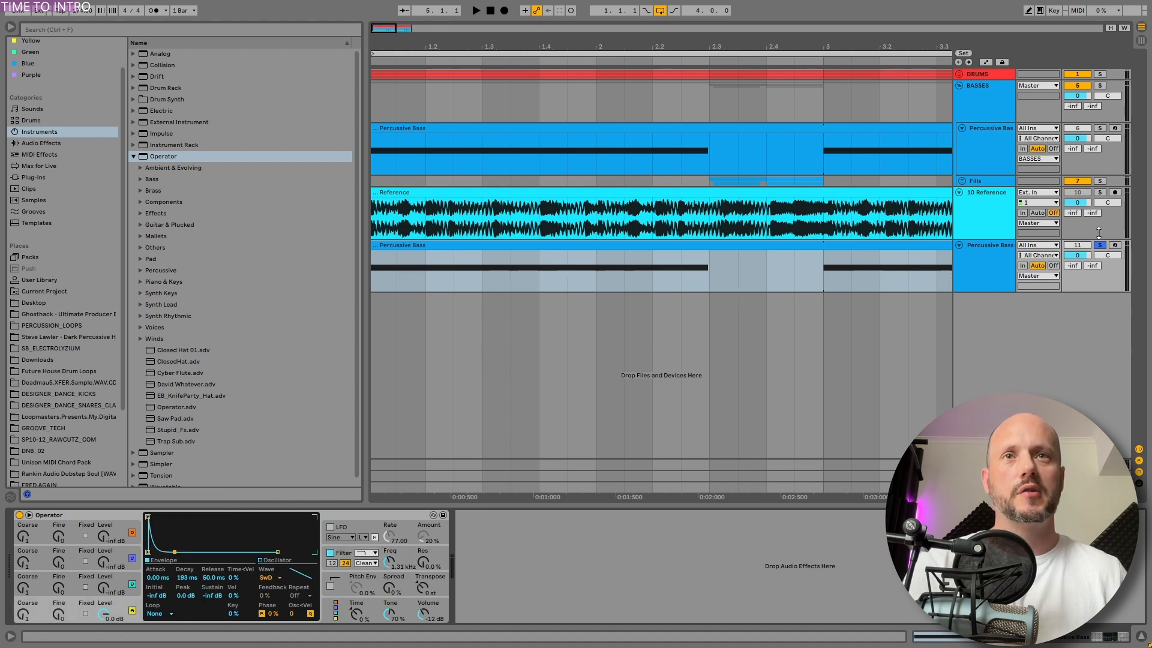
left_click(1115, 245)
left_click_drag(423, 619, 424, 618)
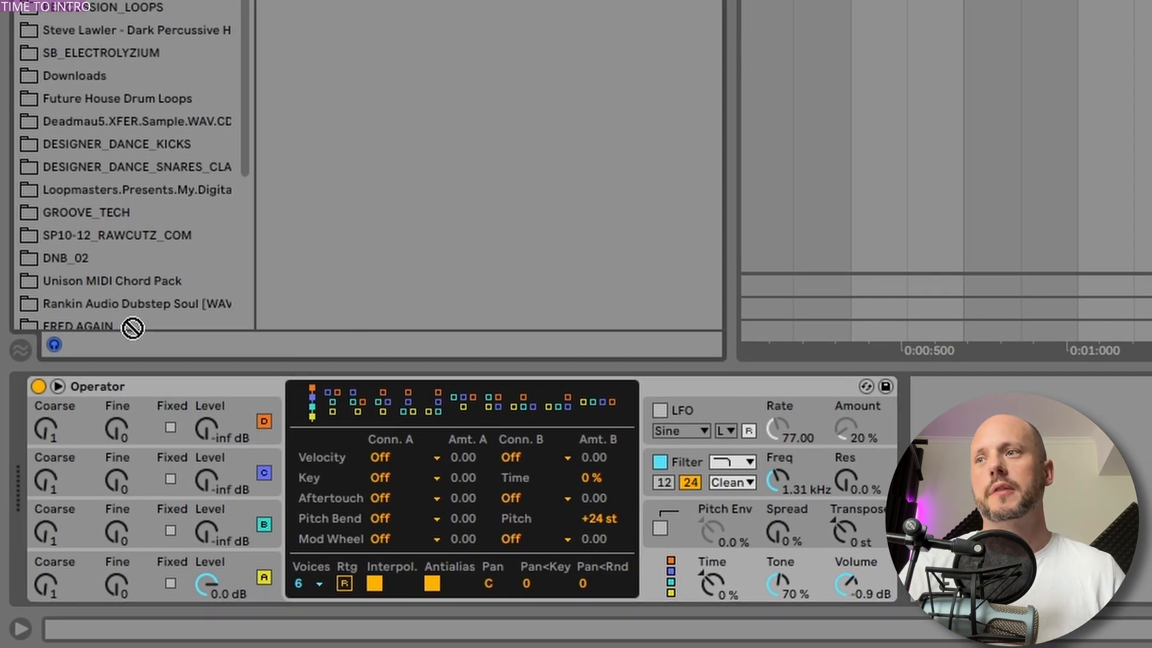
- Insert an Arpeggiator before Operator and set its free rate to 258 ms and gate to 105 %
left_click_drag(132, 327, 69, 453)
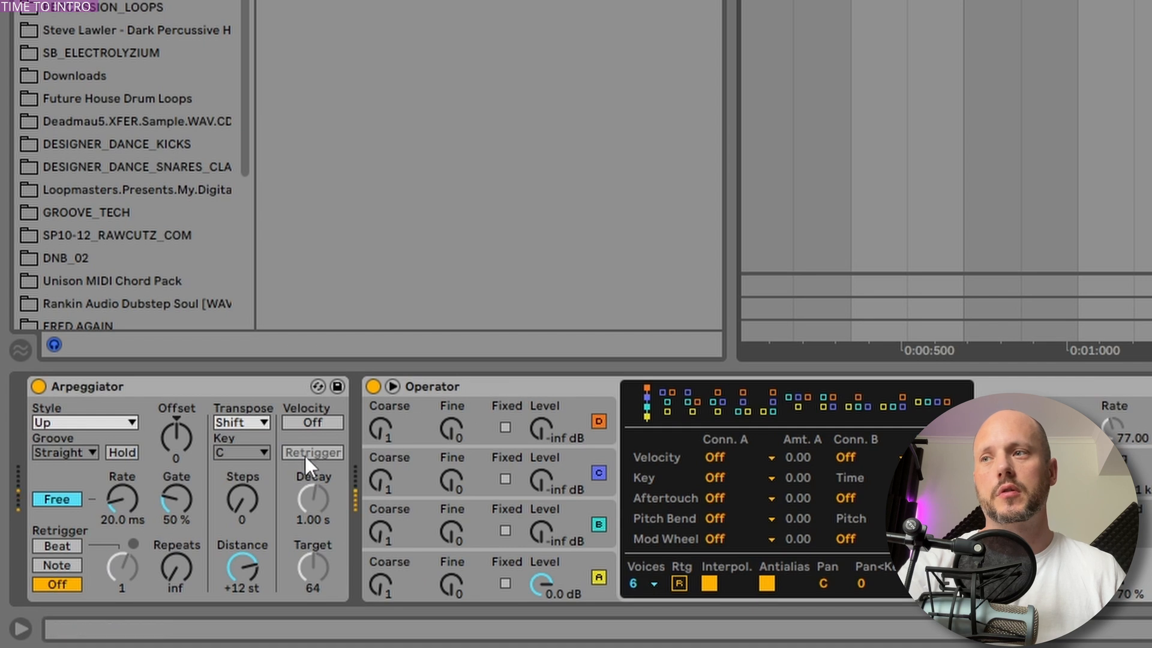
left_click_drag(123, 500, 123, 467)
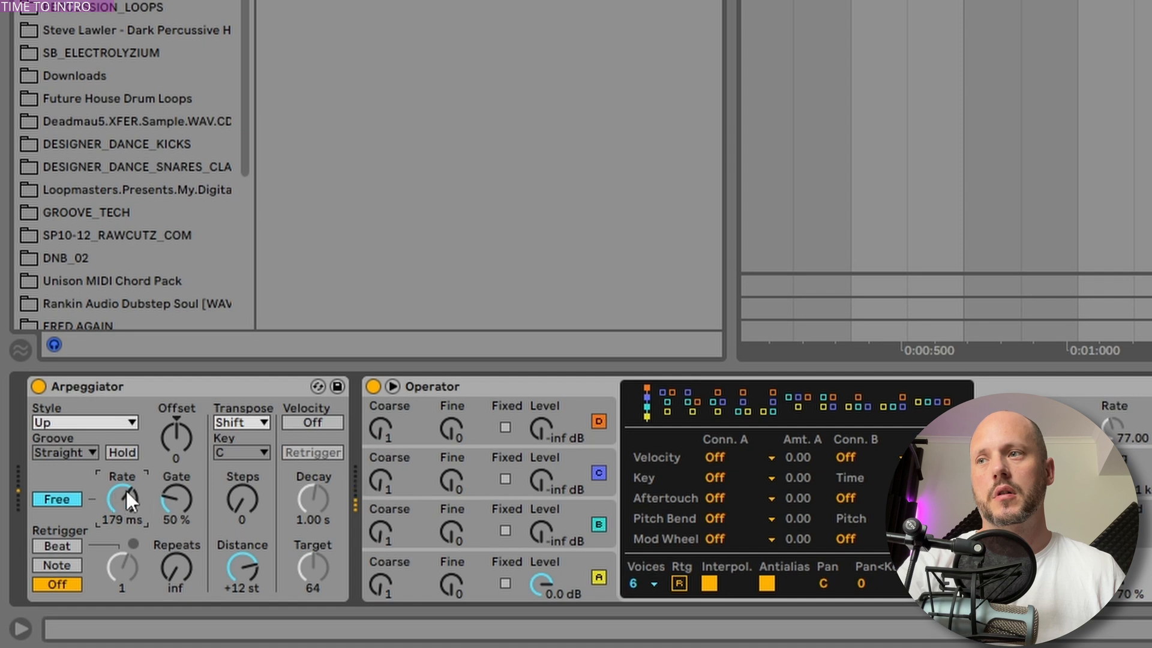
left_click_drag(176, 498, 176, 480)
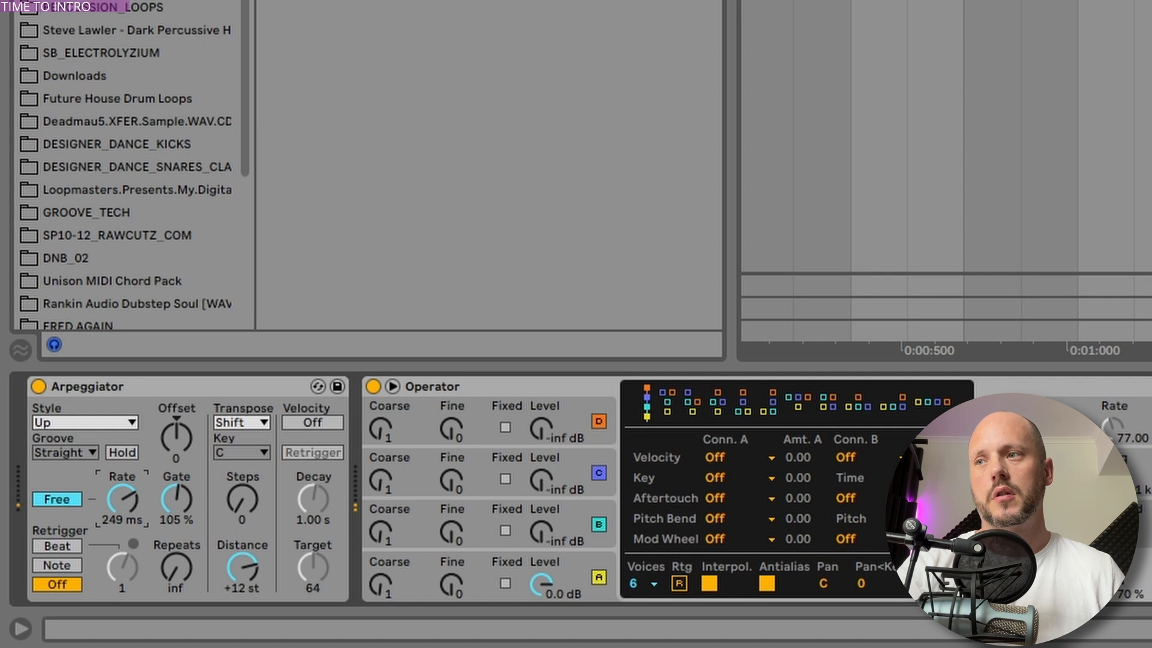
left_click_drag(123, 490, 123, 489)
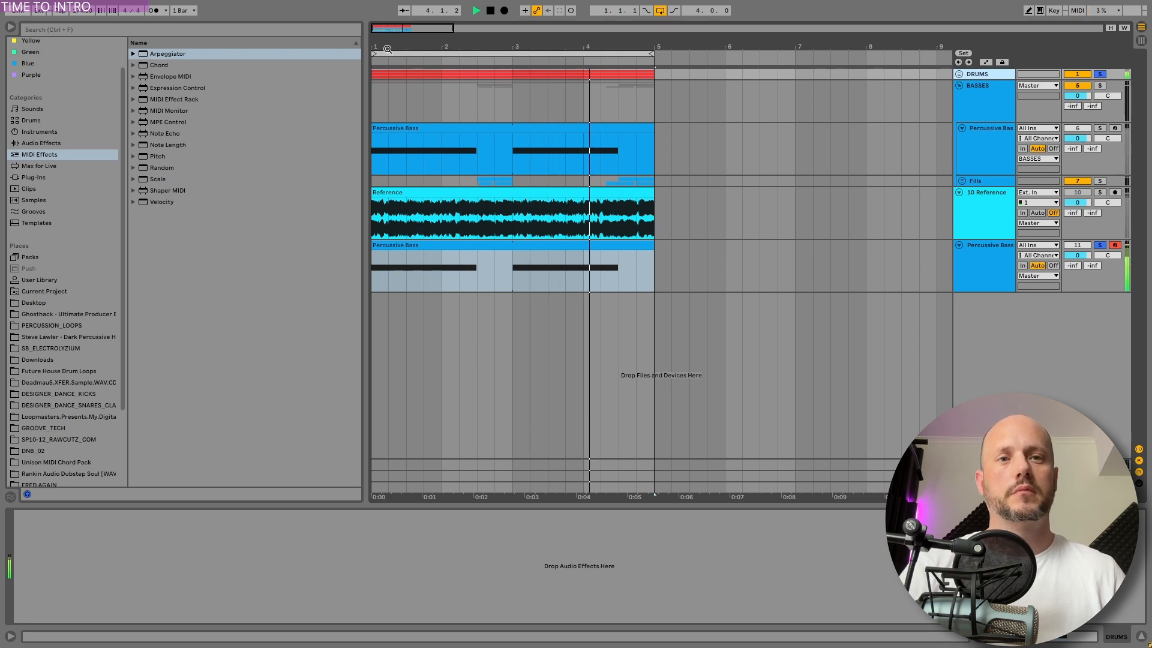
- Select the lower Percussive Bass track and audition its arpeggiated bass together with the drums
left_click(981, 252)
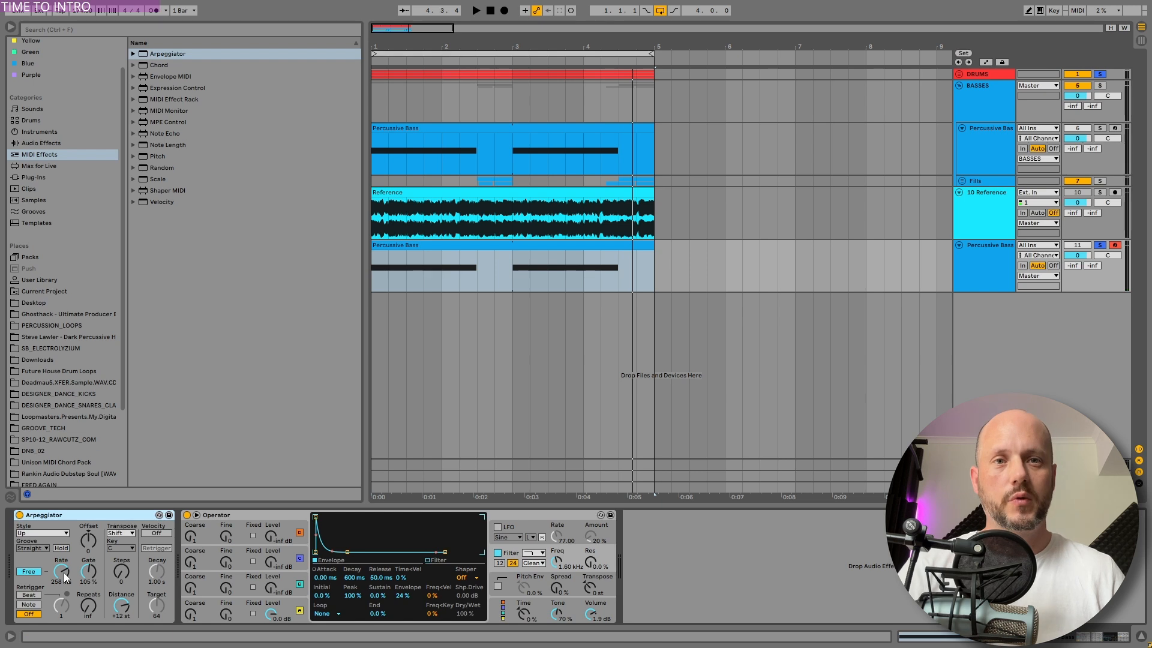
left_click(477, 246)
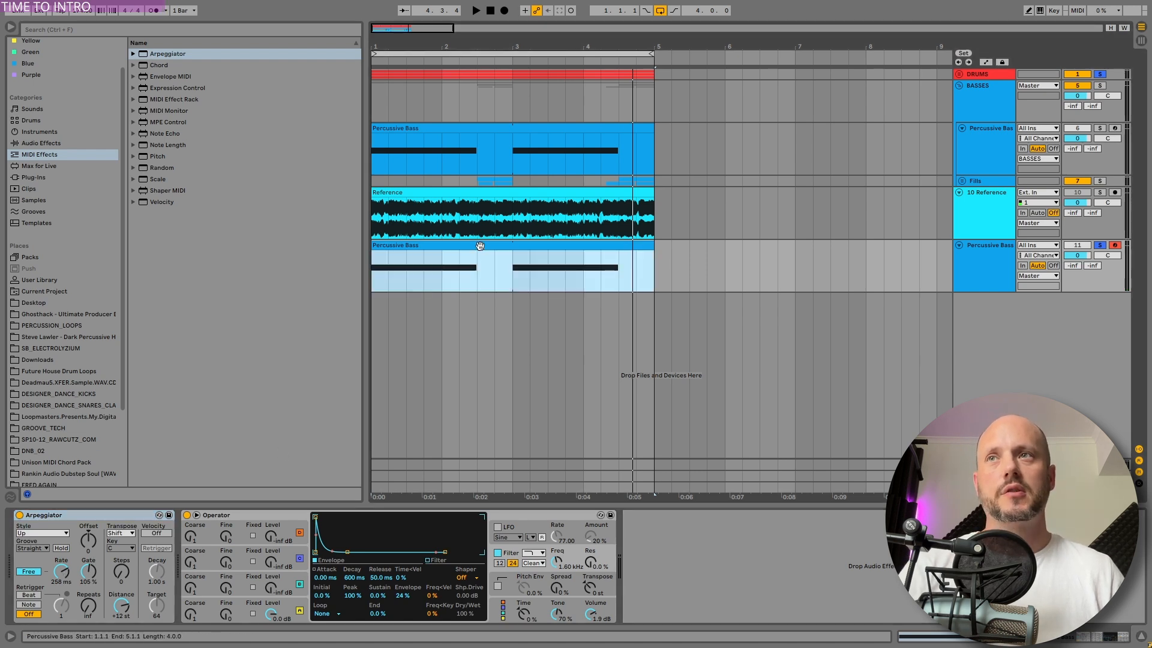
key("plus")
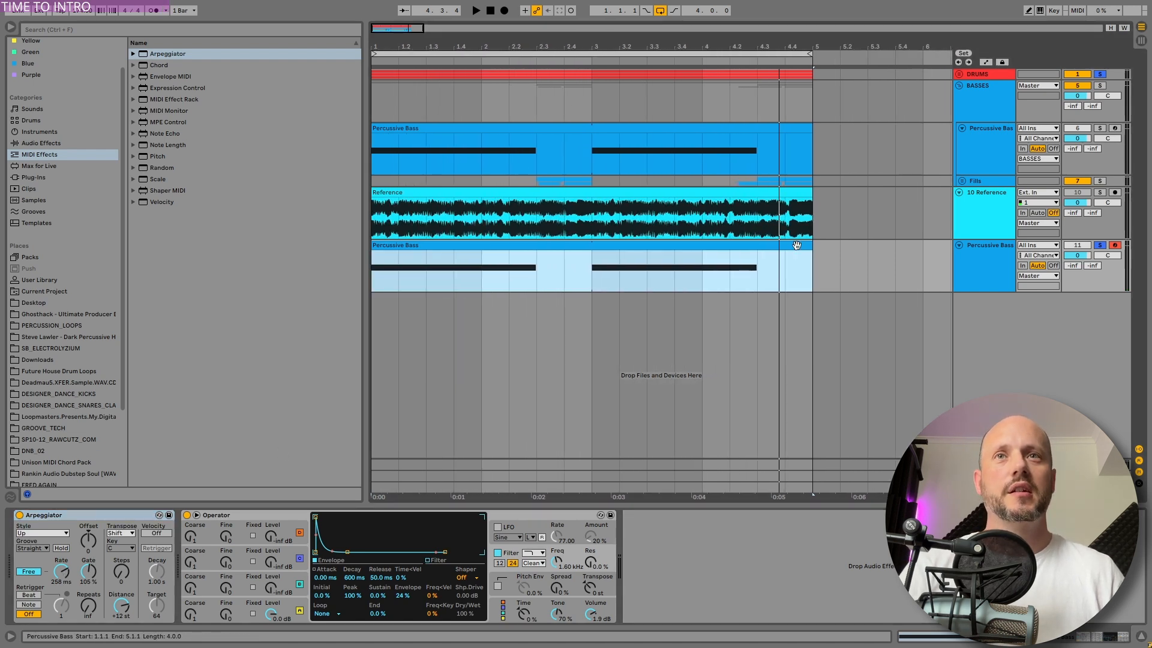
left_click(995, 272)
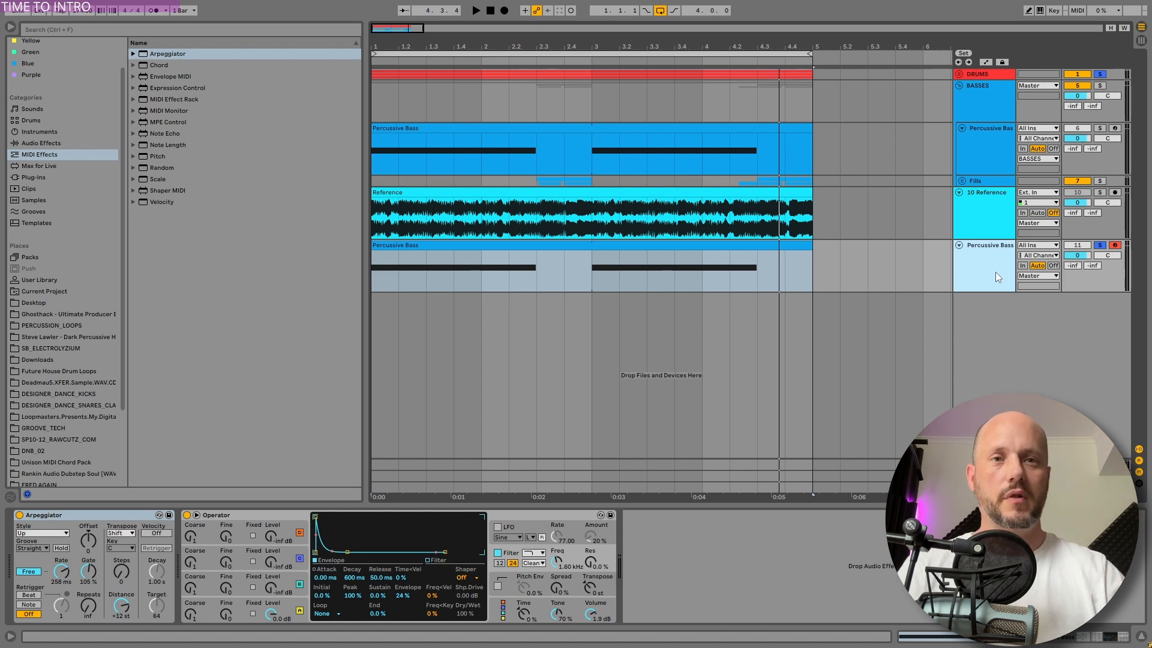
left_click(58, 574)
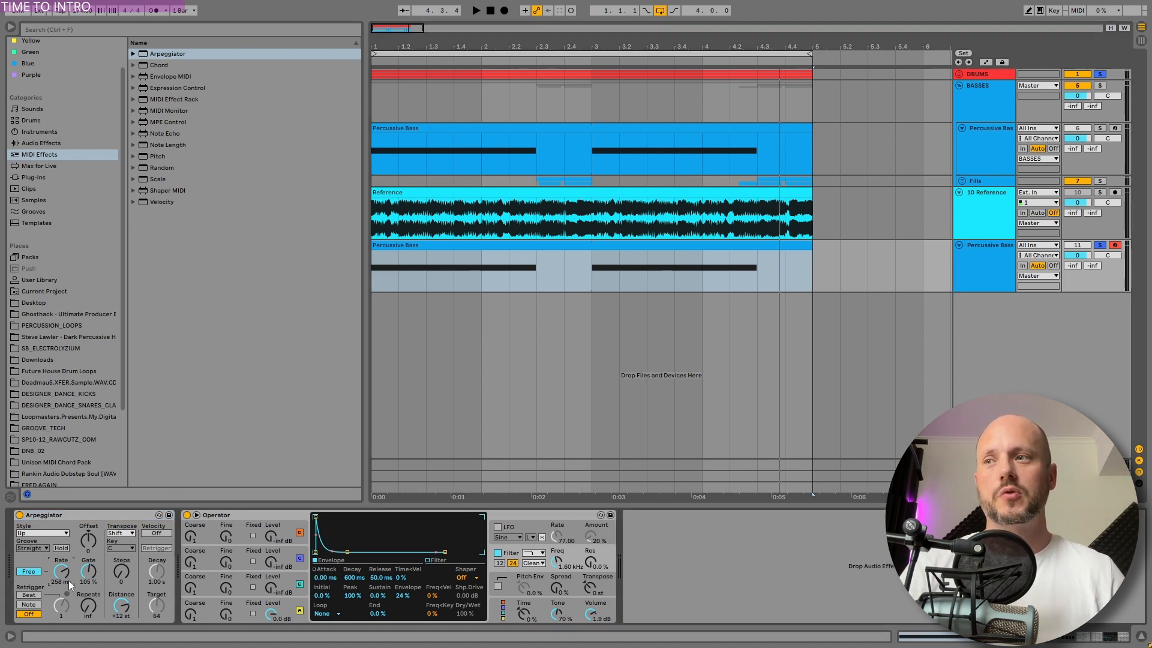
left_click(118, 525)
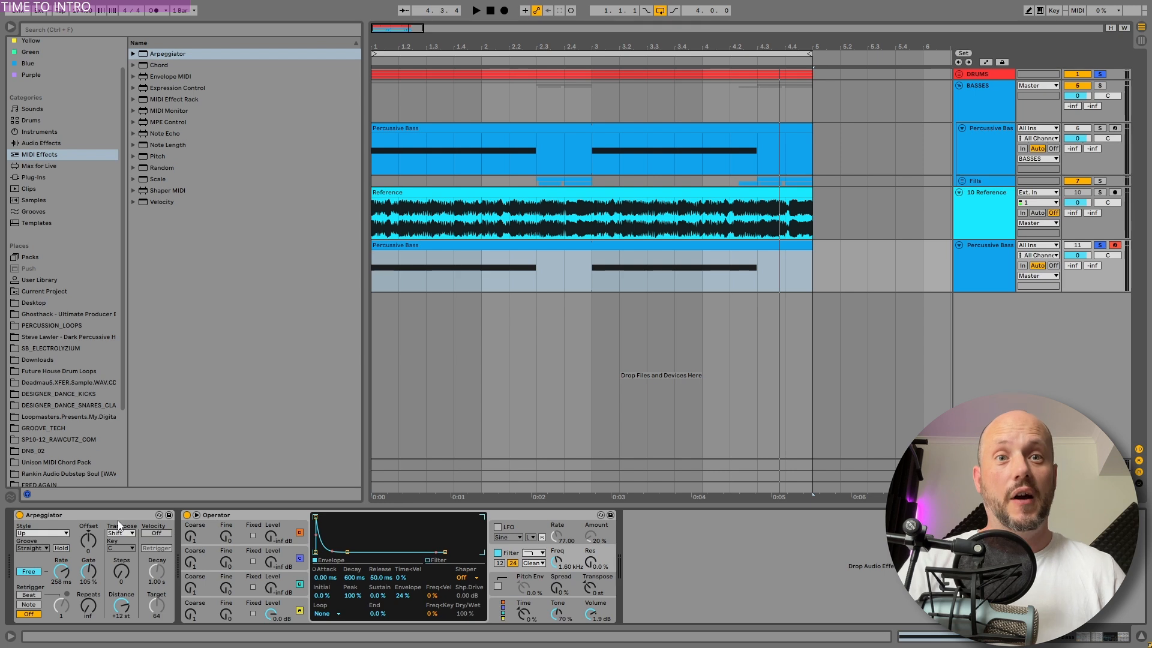
key("space")
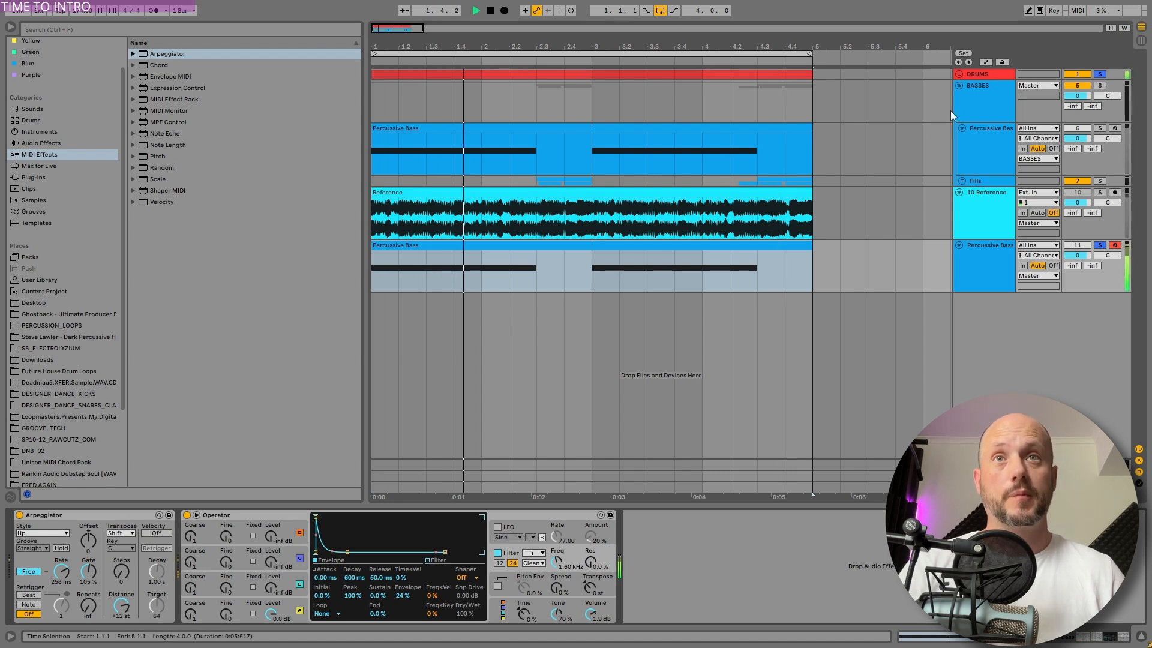
key("space")
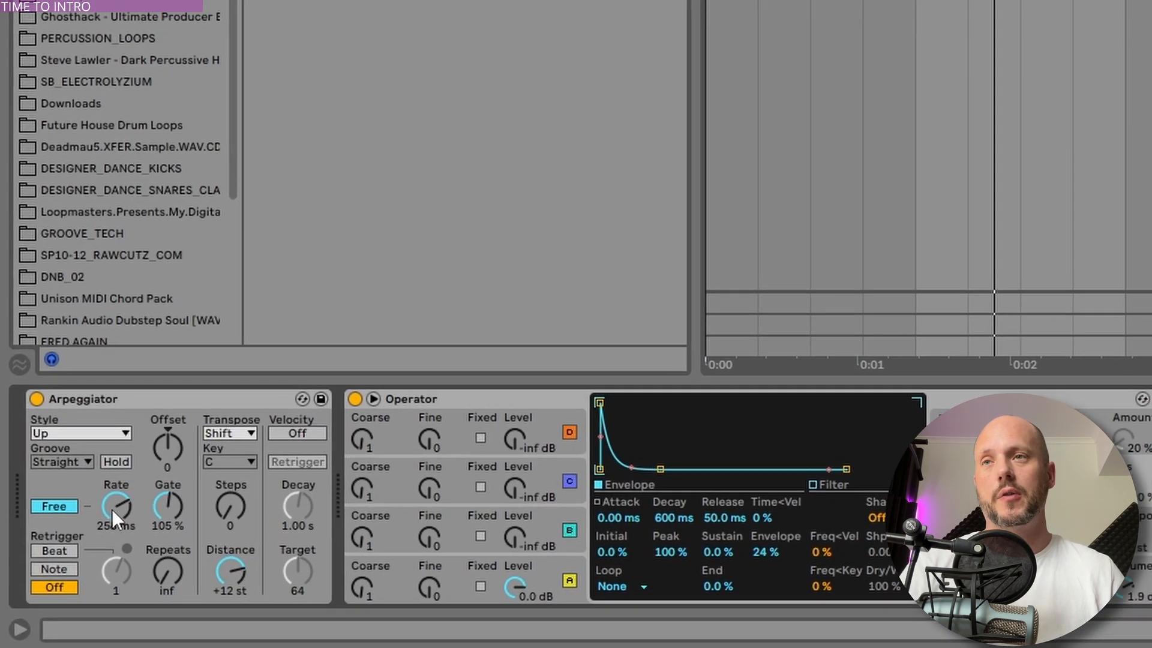
- Try slightly faster Arpeggiator rates around 240 ms while the loop plays
key("space")
left_click_drag(58, 573, 57, 576)
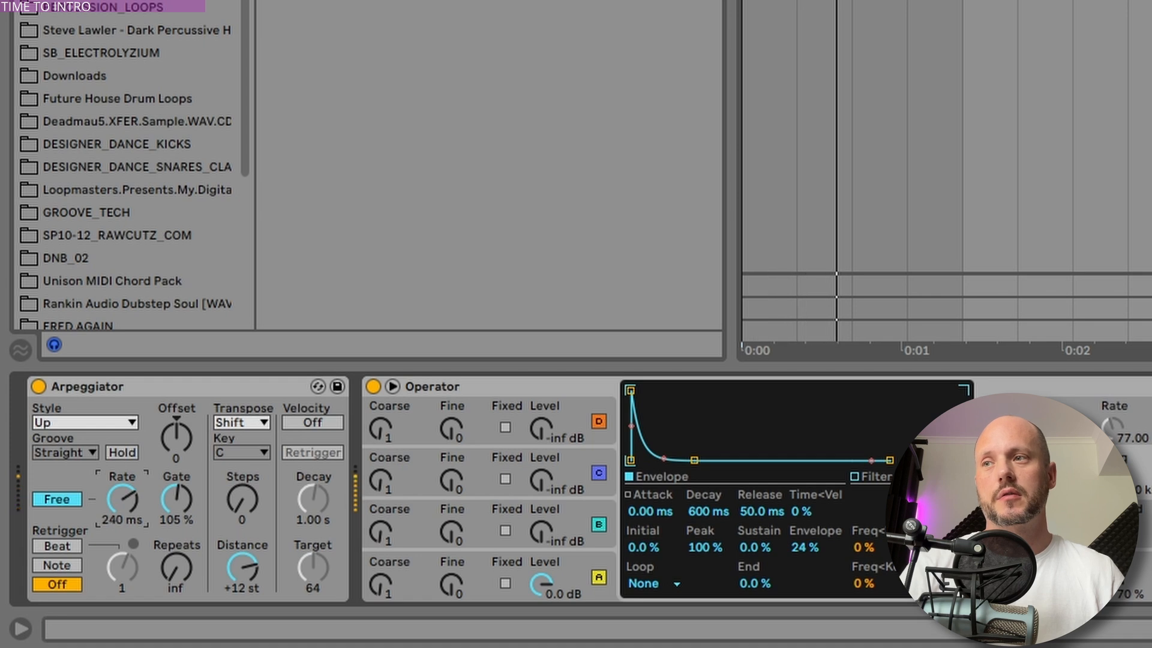
left_click_drag(123, 500, 118, 503)
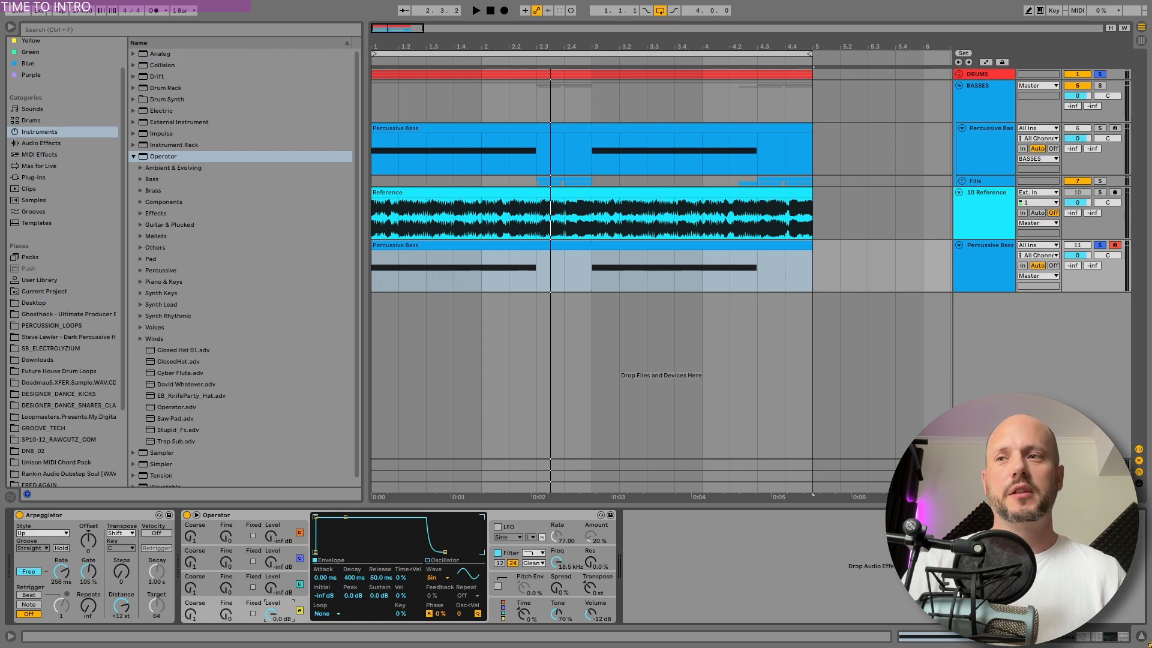
- Solo the Reference track and audition its noisy transient, selecting about 27 ms of the waveform up to around 1.2.3
left_click(10, 28)
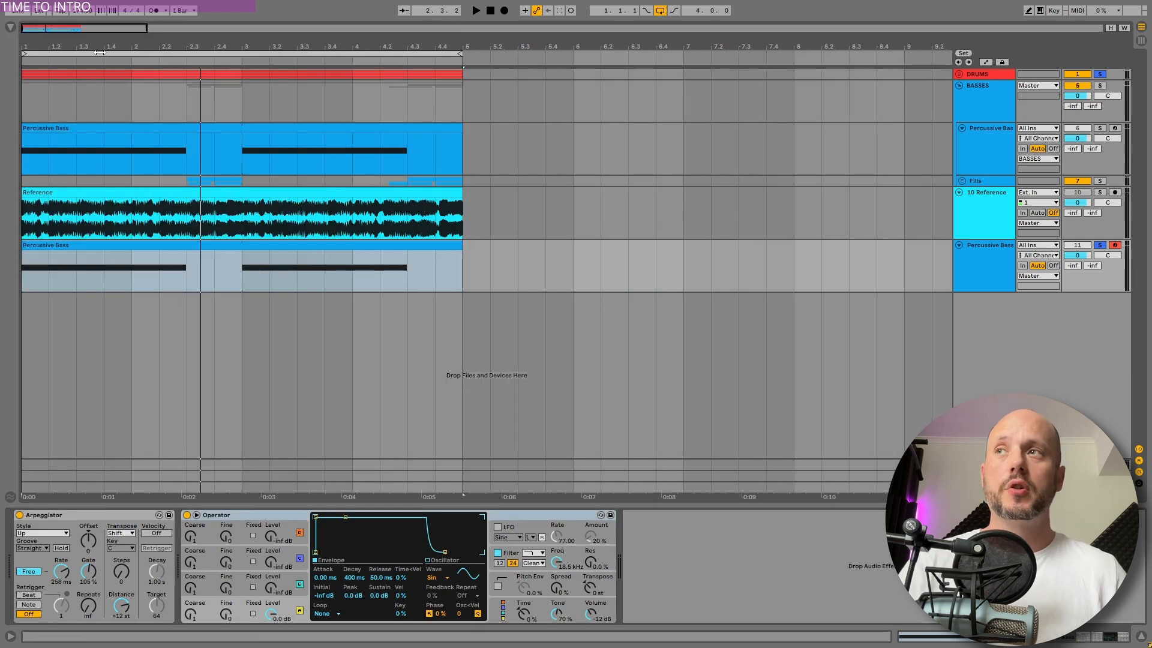
left_click_drag(55, 42, 249, 44)
left_click_drag(159, 212, 225, 213)
left_click(1099, 192)
key("space")
key("space")
key("space")
key("space")
key("space")
key("space")
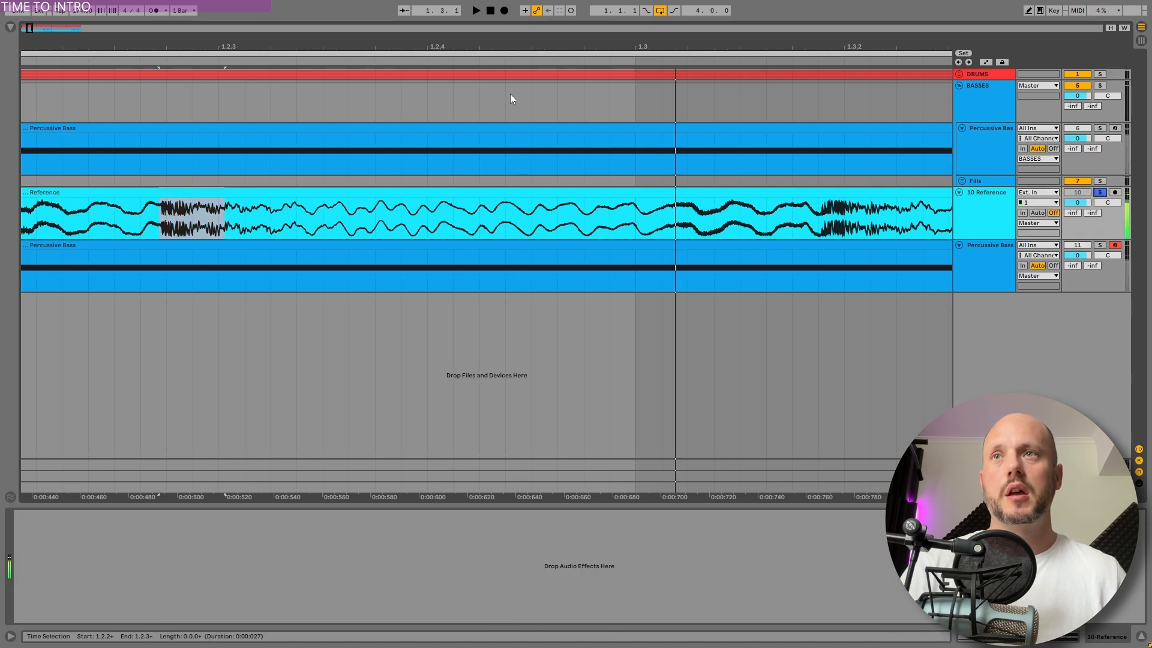
- Select about 108 ms of the smooth waveform before 1.3 in the Reference clip and enlarge the track to examine its shape
left_click_drag(545, 44, 536, 36)
left_click_drag(368, 223, 591, 224)
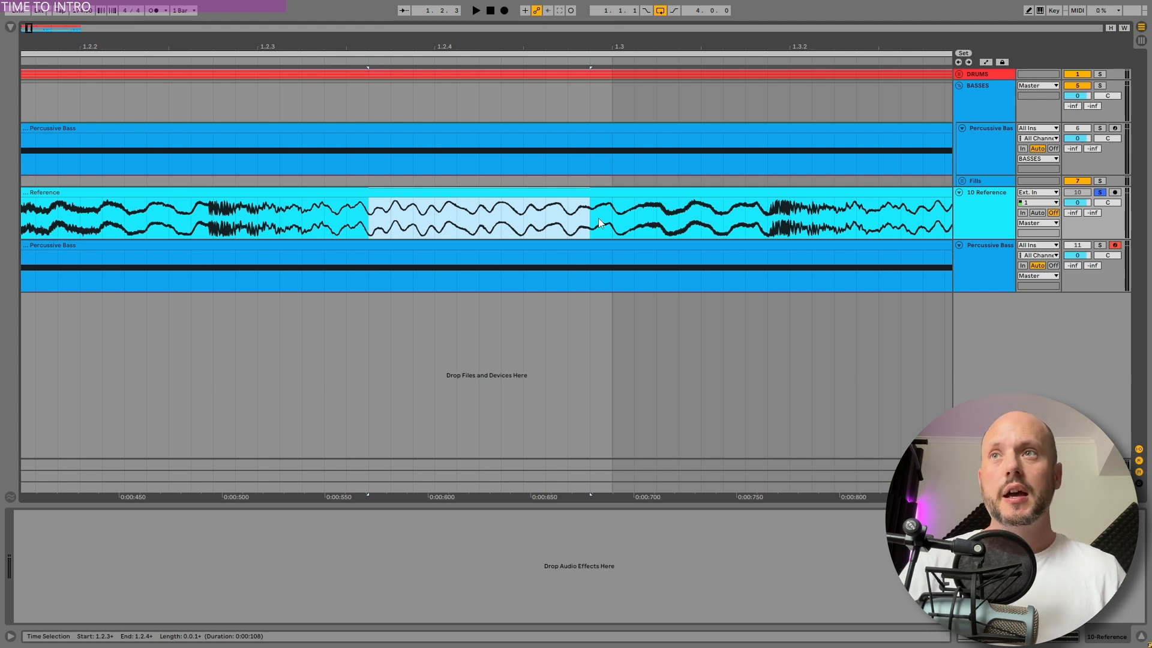
left_click_drag(975, 240, 975, 341)
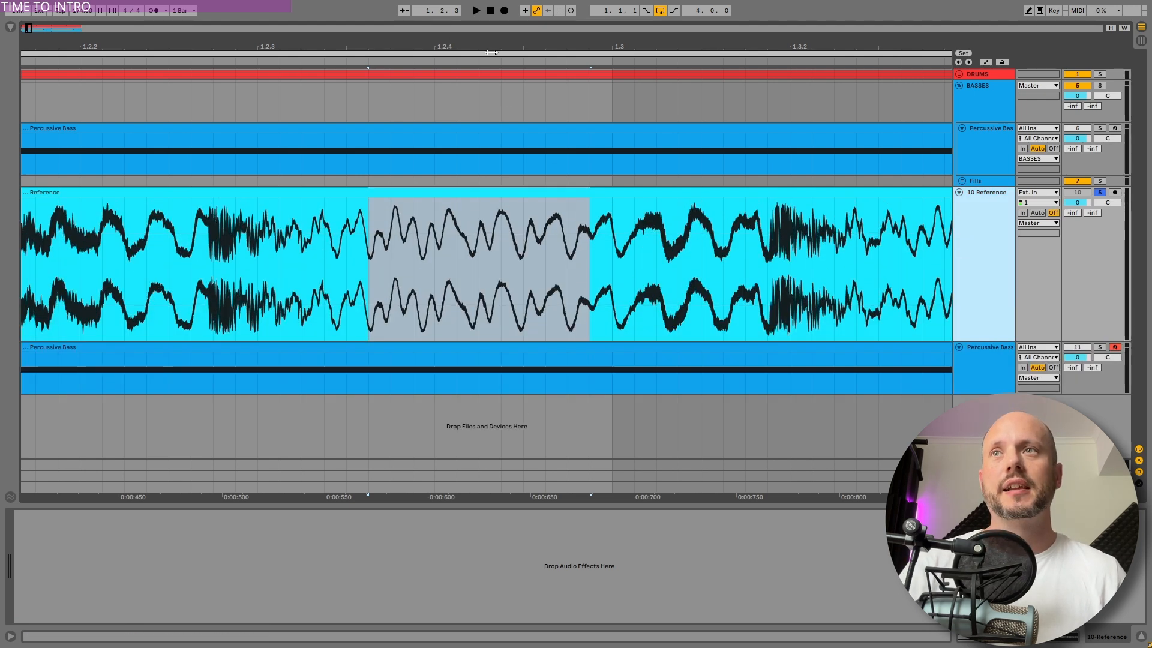
left_click_drag(491, 52, 477, 150)
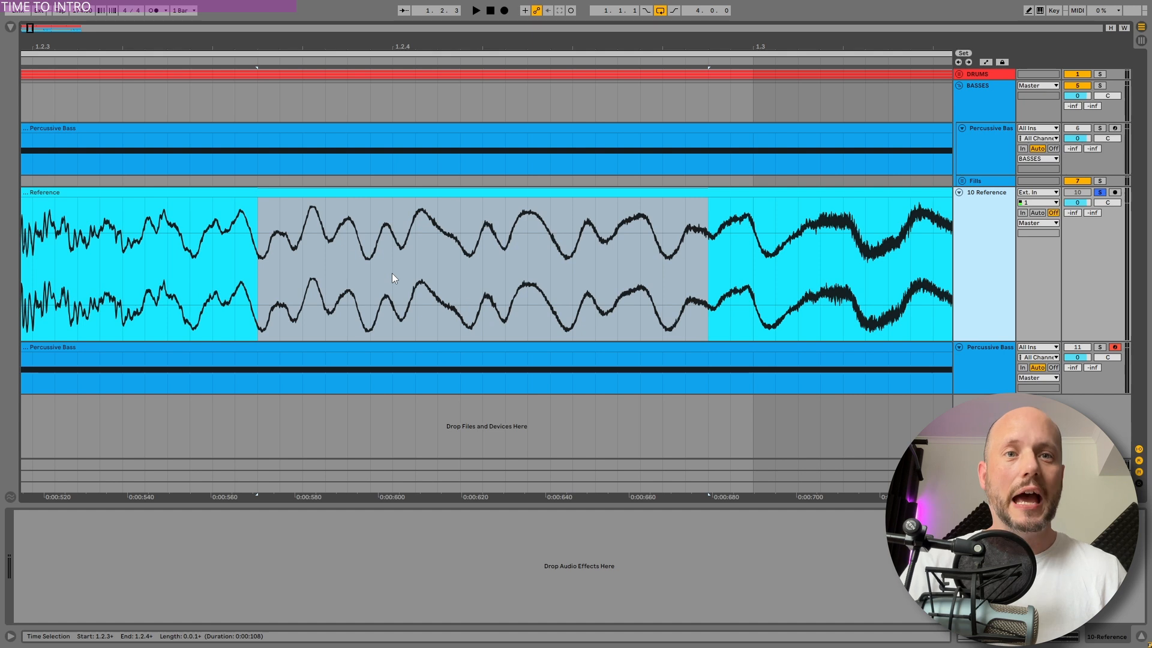
left_click(301, 247)
left_click(302, 246)
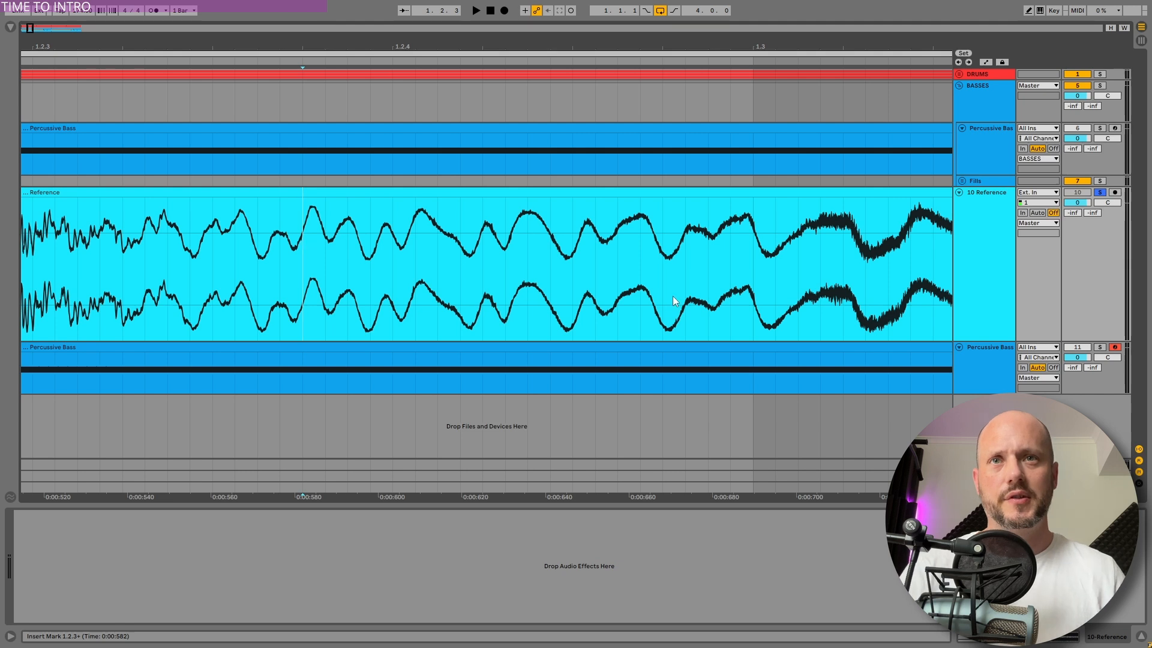
- Turn off the Arpeggiator on the lower Percussive Bass track
left_click(973, 357)
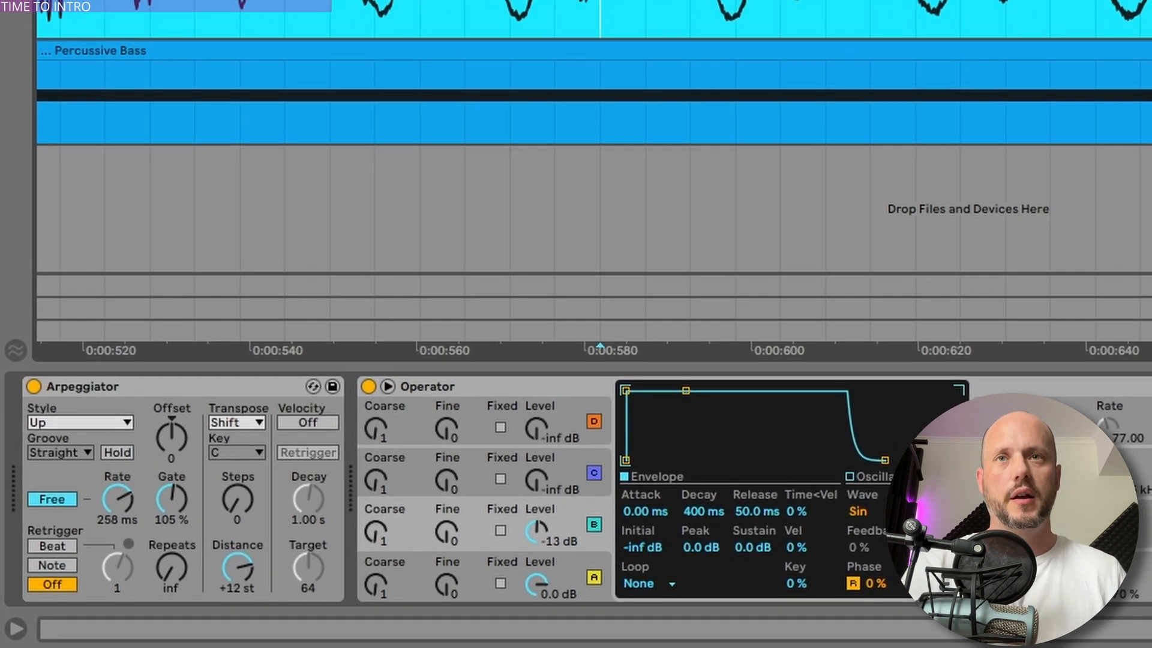
left_click(33, 386)
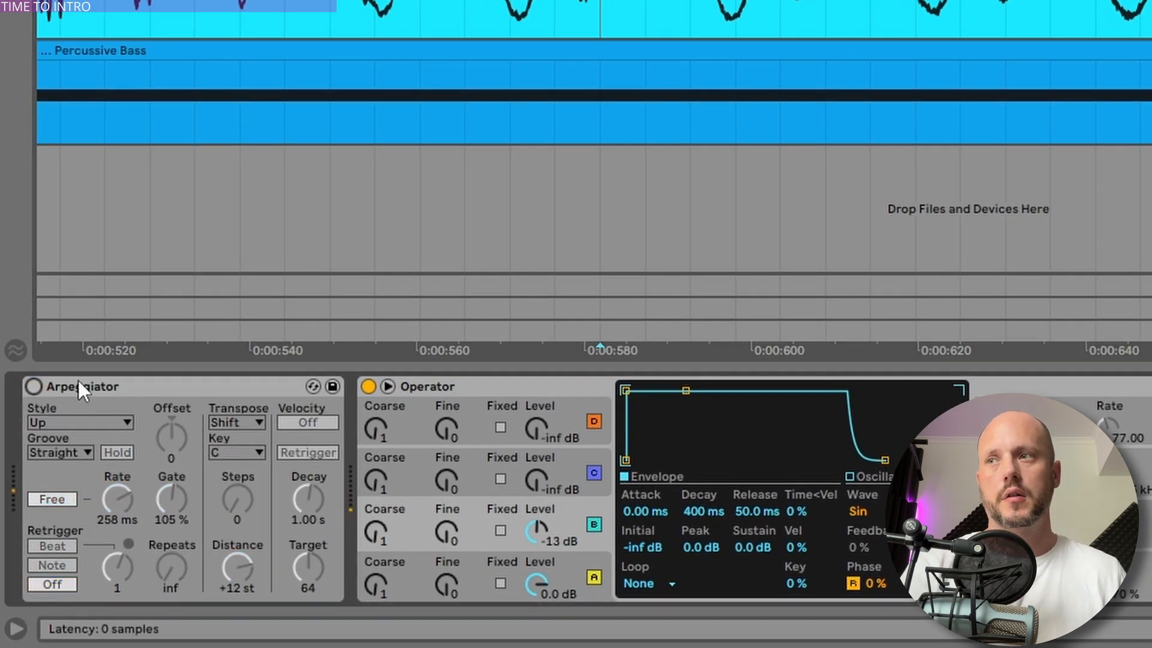
left_click(87, 384)
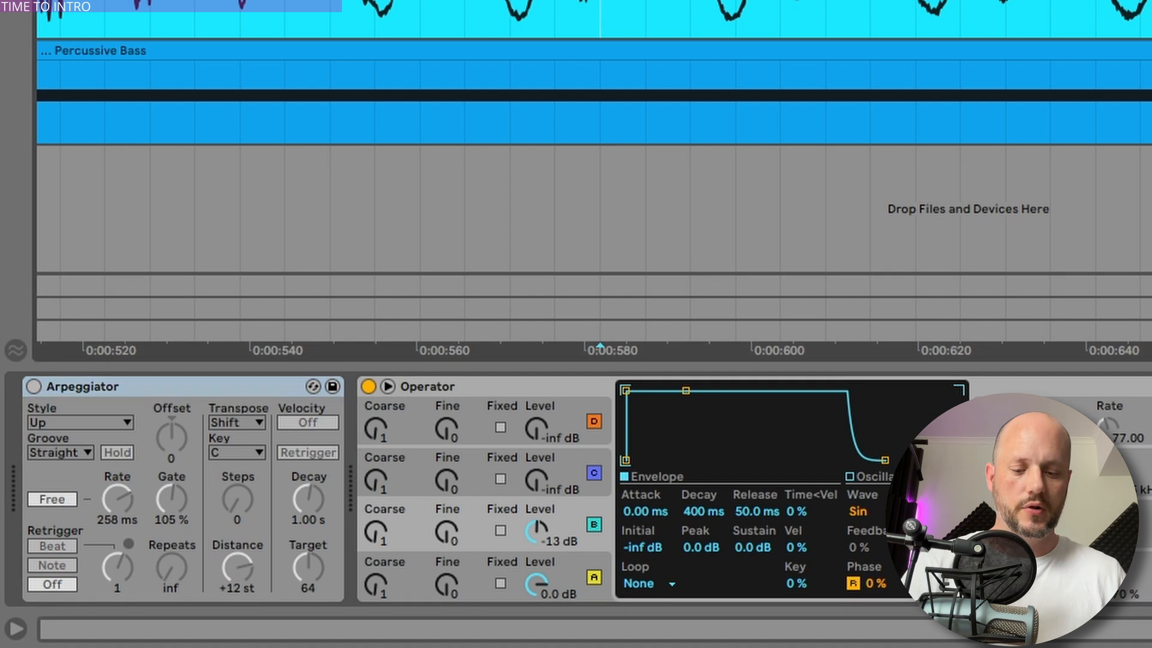
- Insert a new audio track, arm it and record the Operator bass onto it from about 1.2.2
key("ctrl+t")
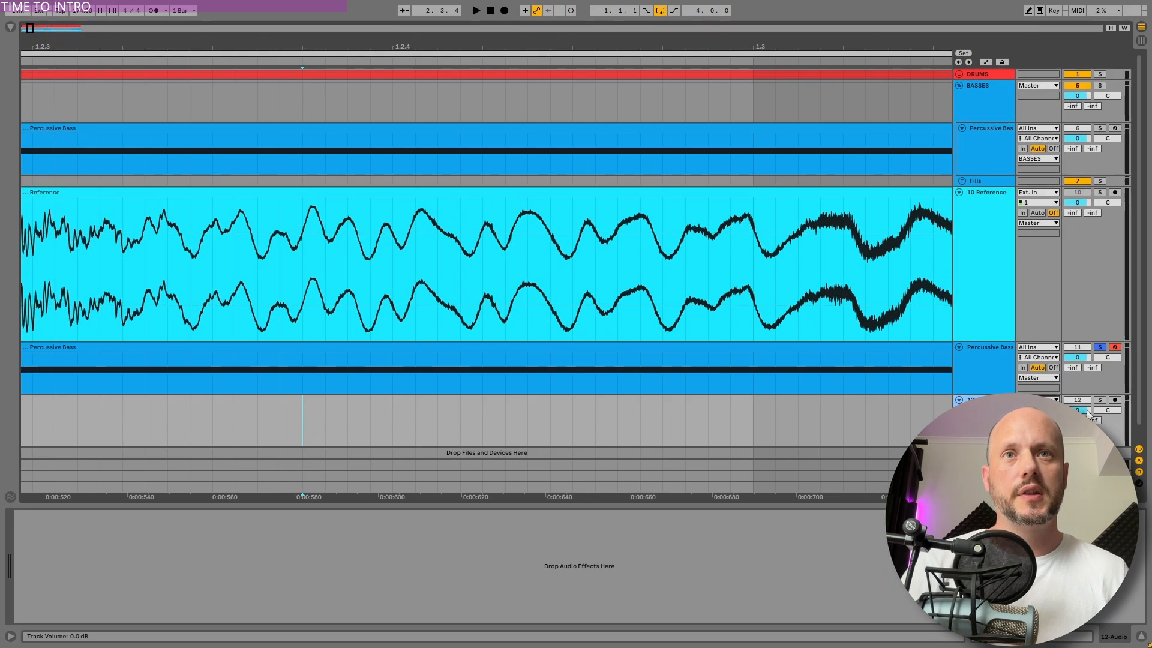
left_click(1115, 400)
left_click_drag(335, 47, 335, 12)
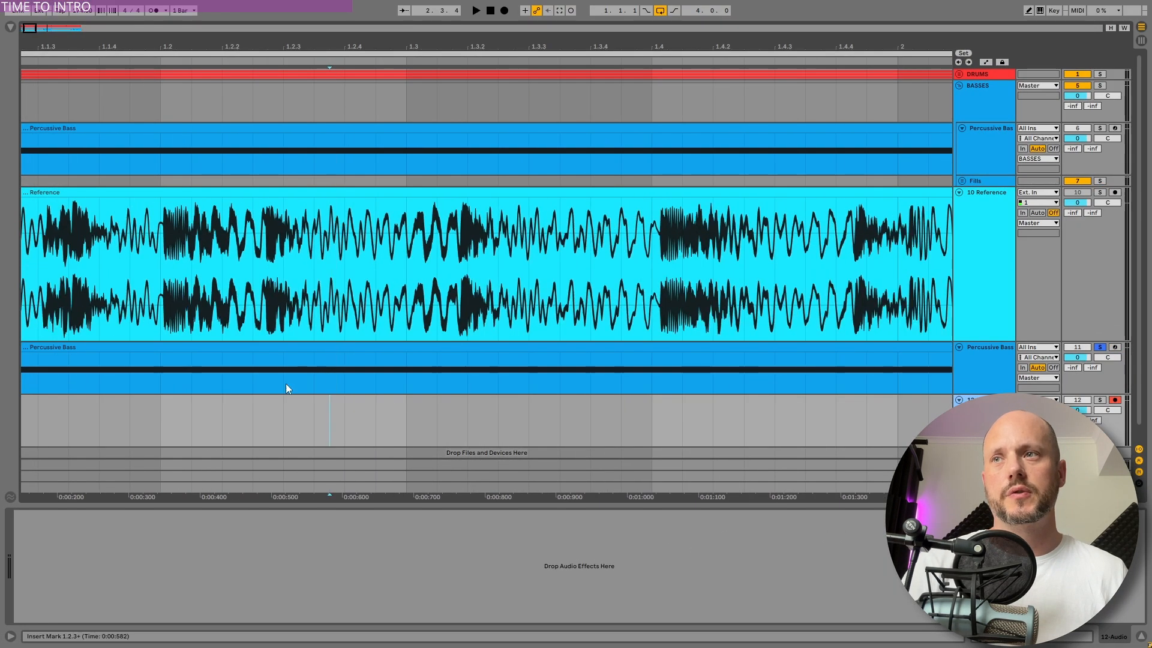
left_click(254, 418)
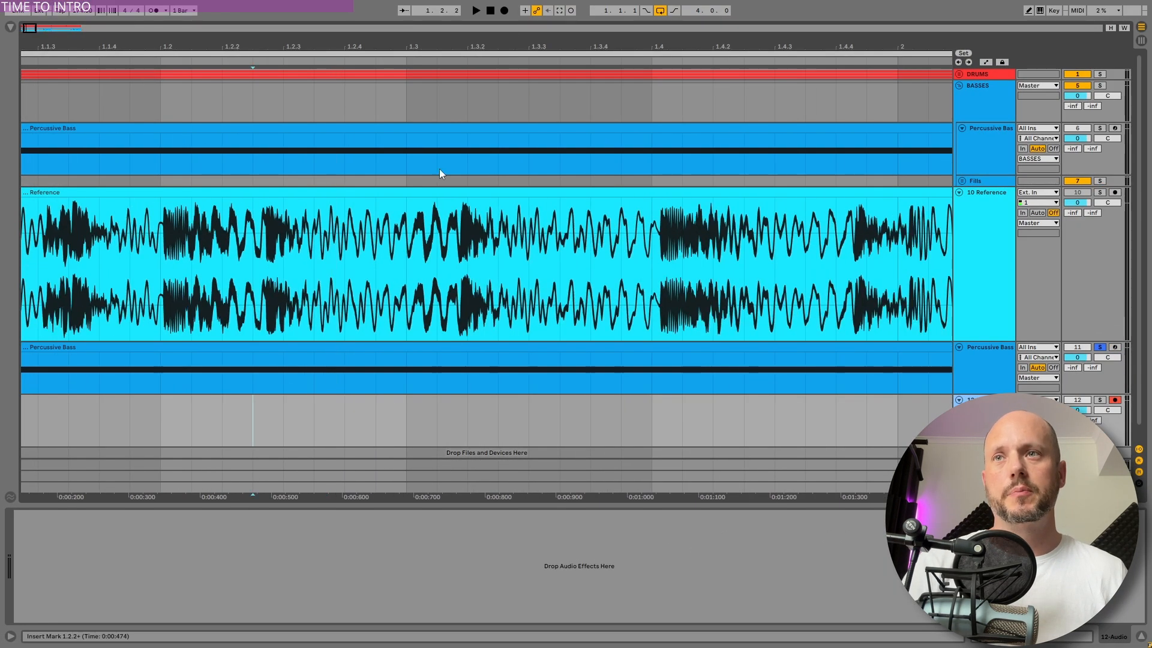
left_click(505, 11)
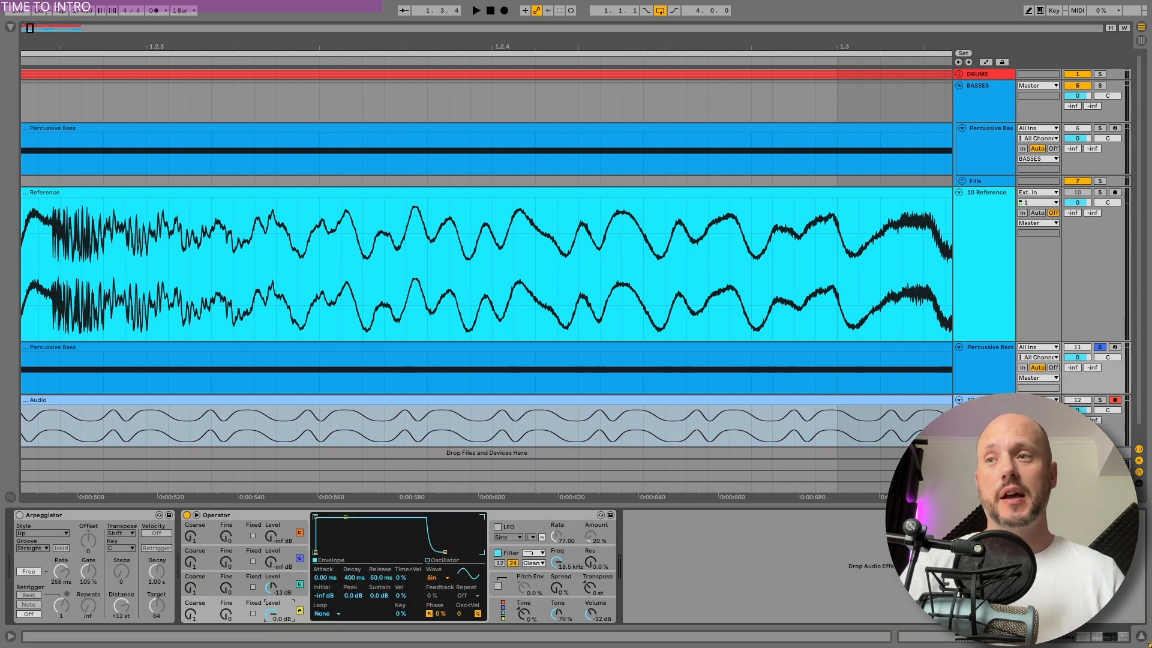
- Set the envelope sustain of Operator's oscillator A to -15 dB
left_click(294, 576)
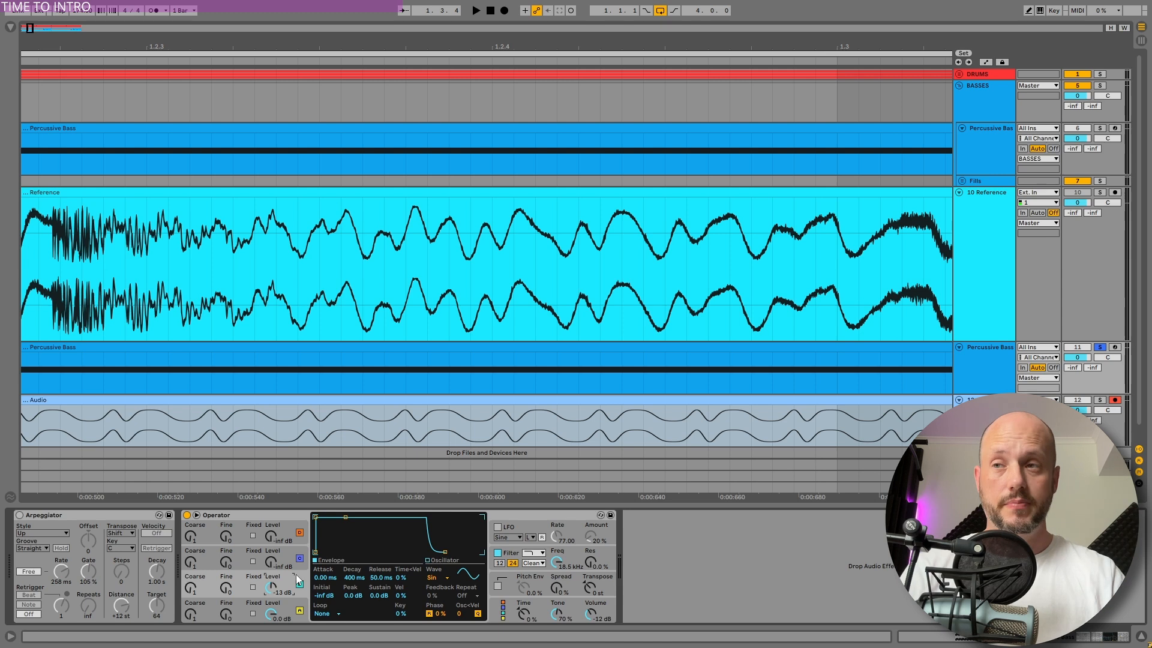
left_click(295, 610)
left_click_drag(386, 600, 386, 624)
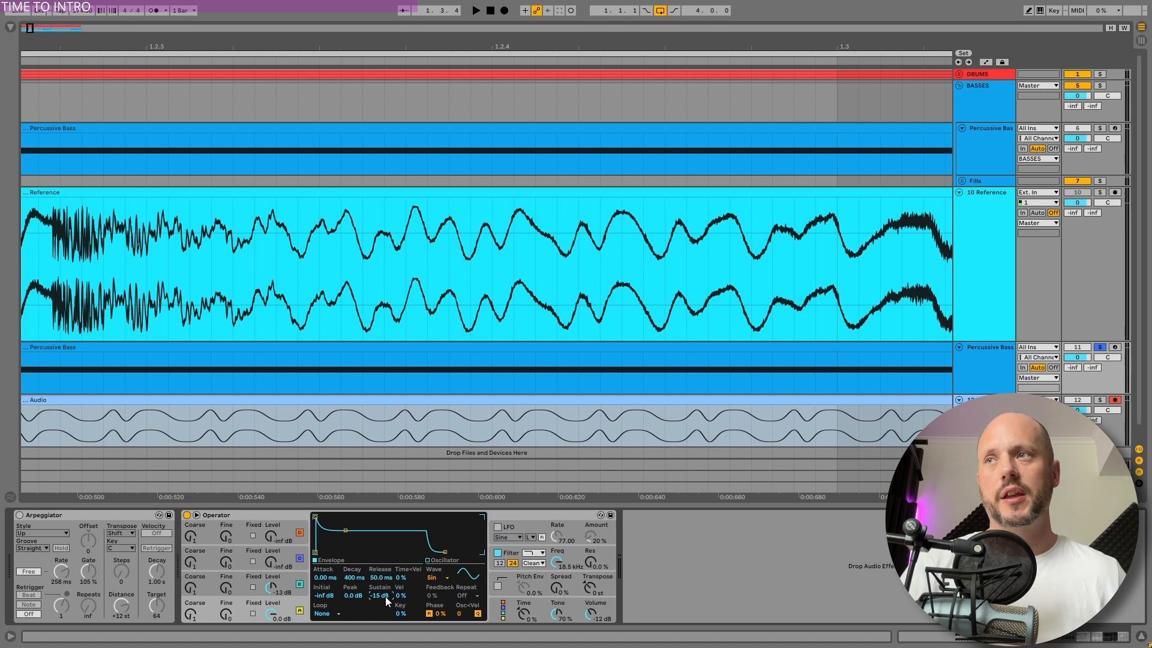
- Examine the transient in the Reference clip and set the envelope decay of Operator's oscillator A to 4.96 s
left_click_drag(49, 270, 252, 251)
left_click(58, 245)
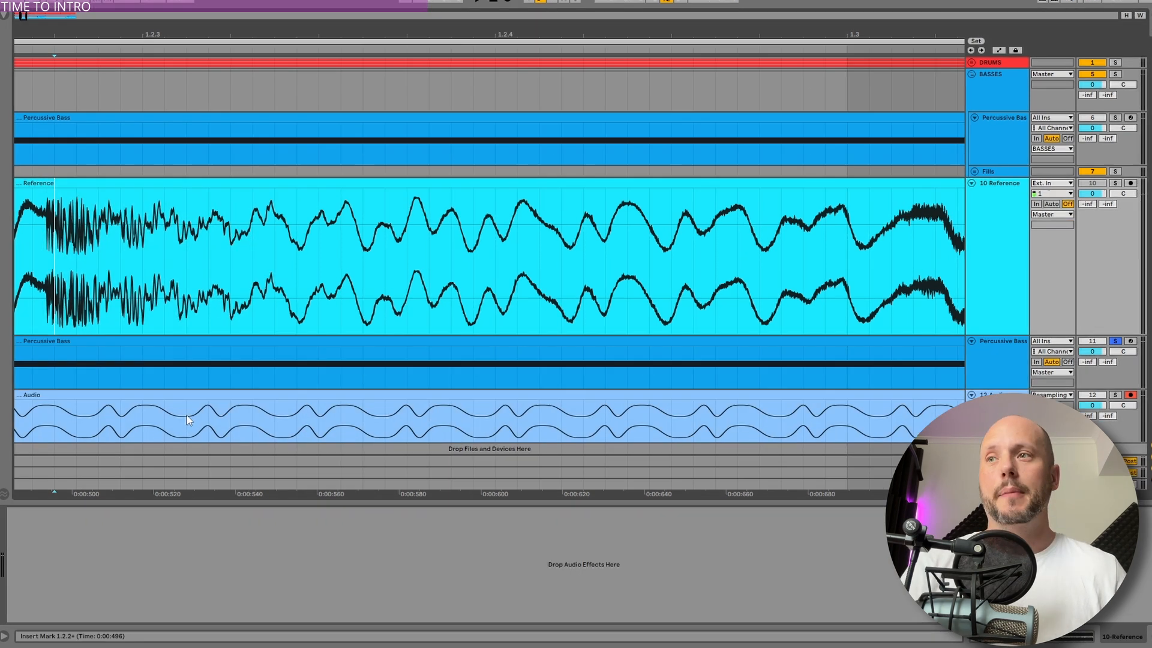
left_click(195, 380)
left_click_drag(353, 577, 352, 558)
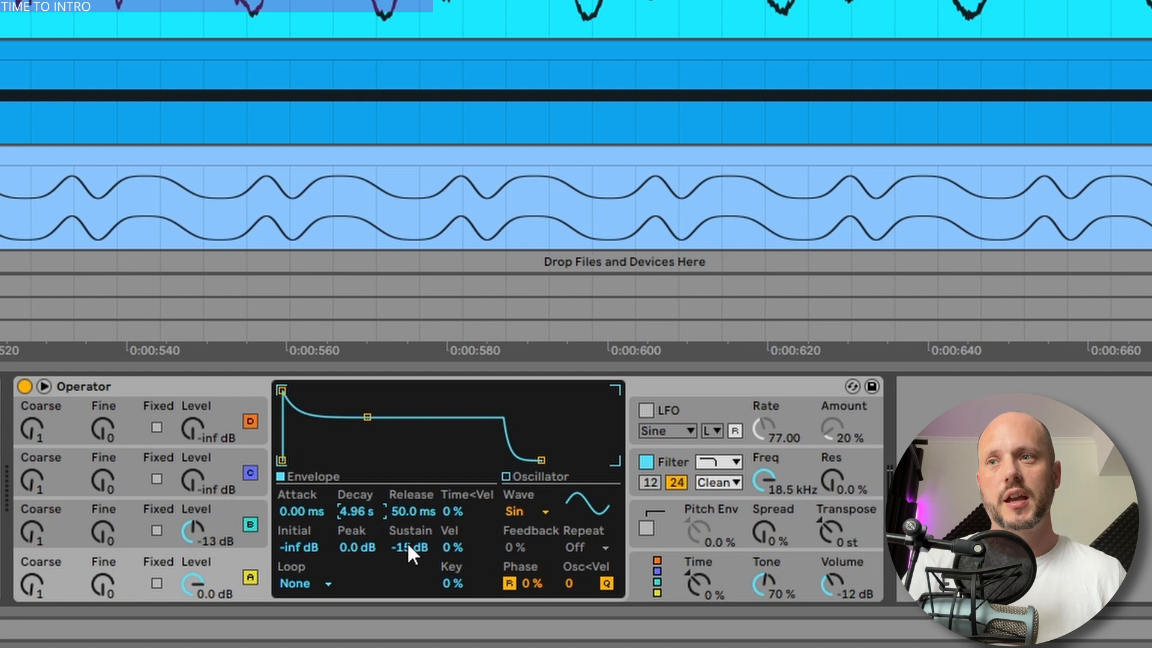
- Set oscillator A's envelope sustain to -14 dB, and oscillator B's envelope decay to 1.66 s and sustain to -8.3 dB
type("-14")
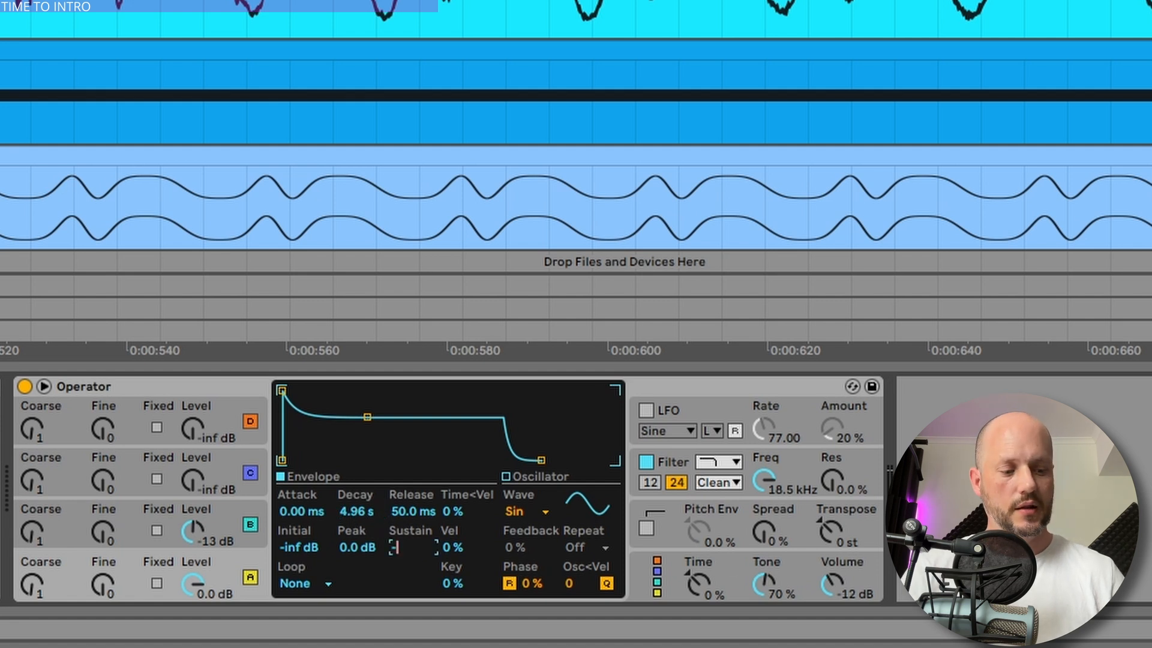
key("Return")
left_click(221, 535)
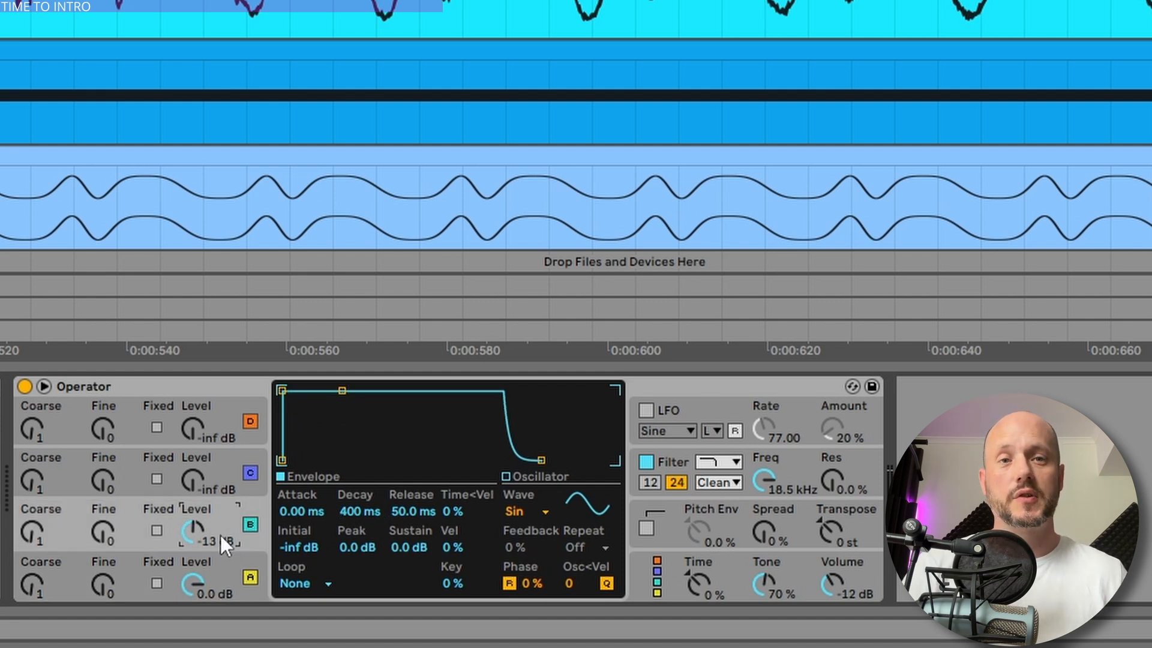
left_click_drag(354, 513, 355, 487)
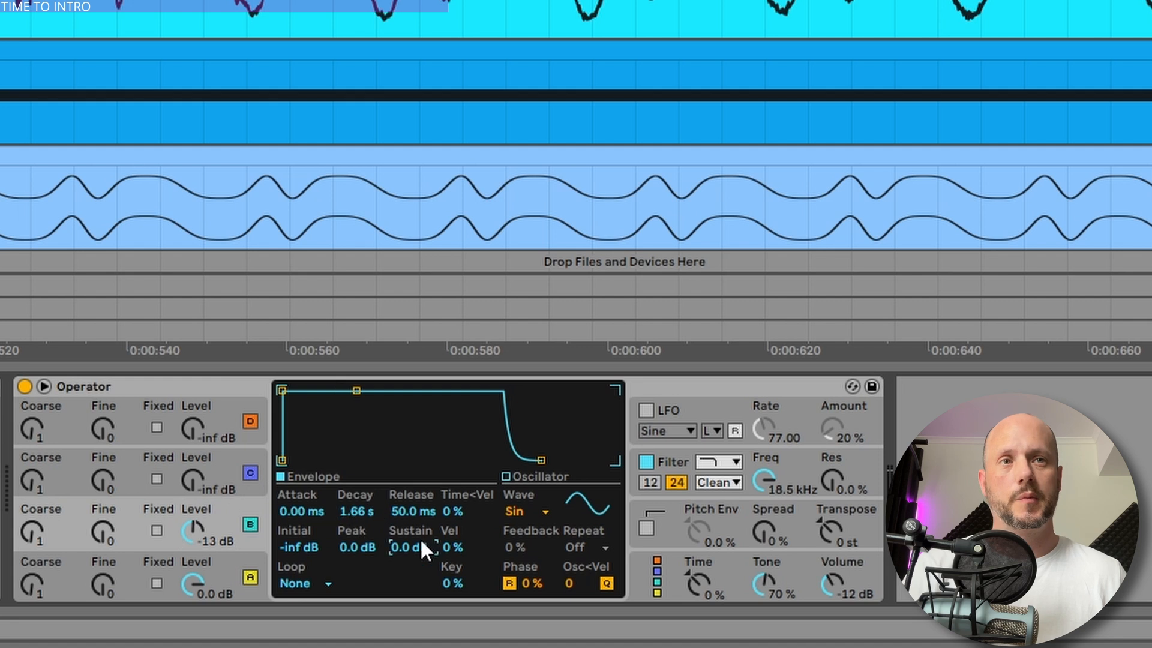
left_click_drag(415, 546, 417, 570)
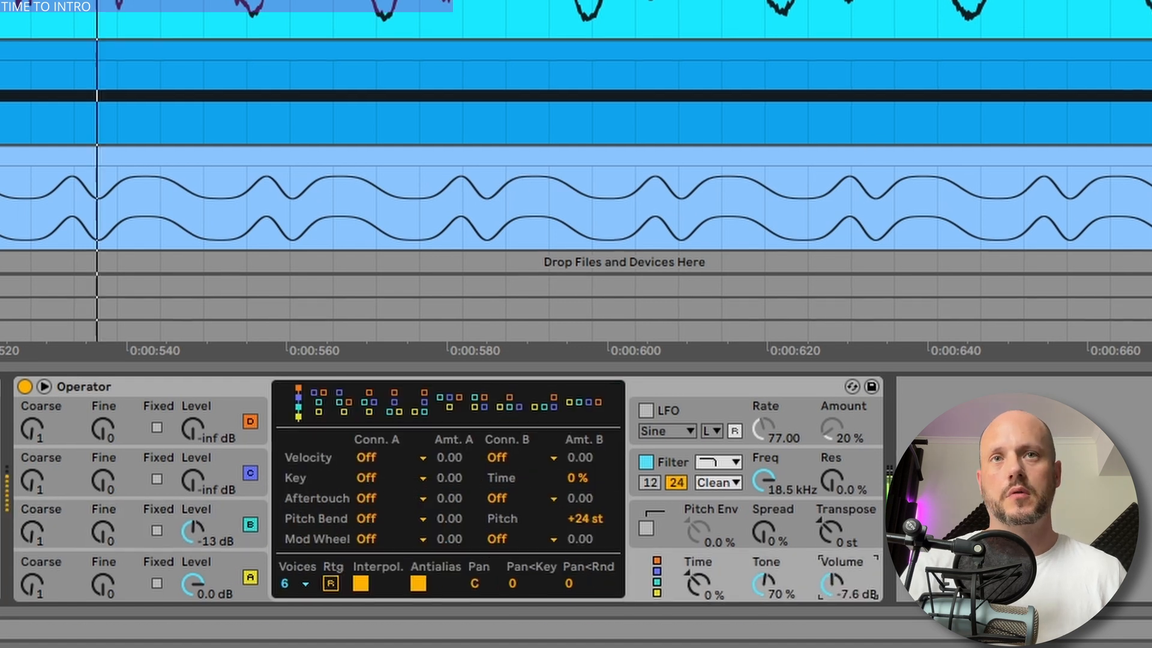
- Adjust Operator's volume to -1.9 dB during playback and record the bass onto the audio track again
left_click_drag(832, 583, 832, 565)
key("space")
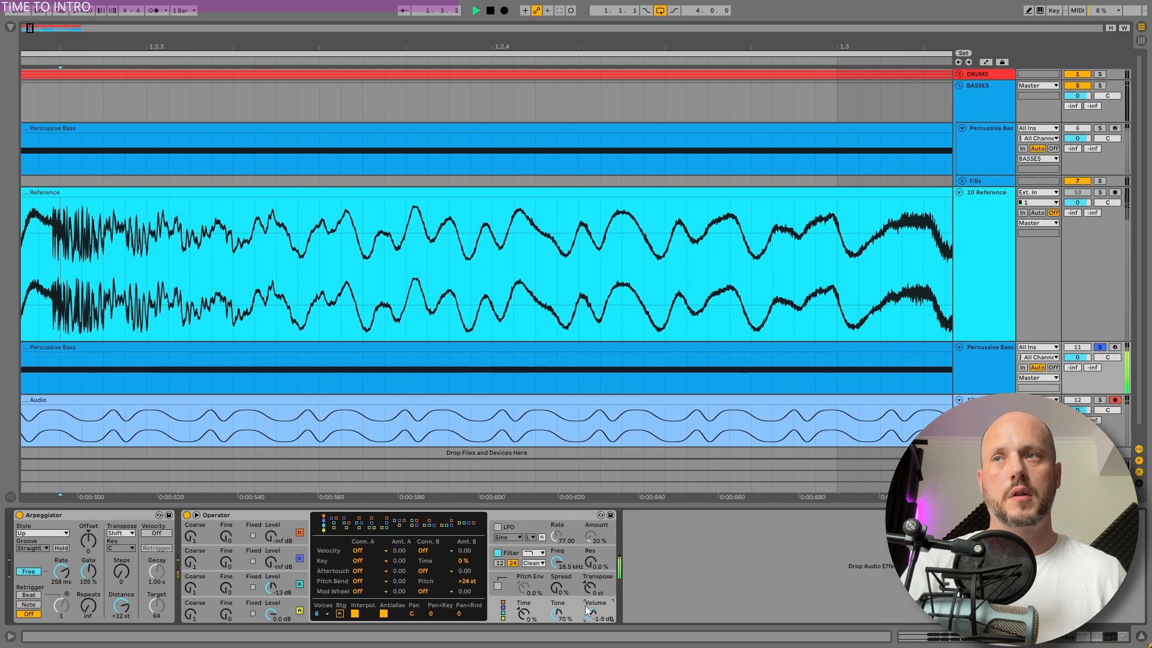
left_click(505, 11)
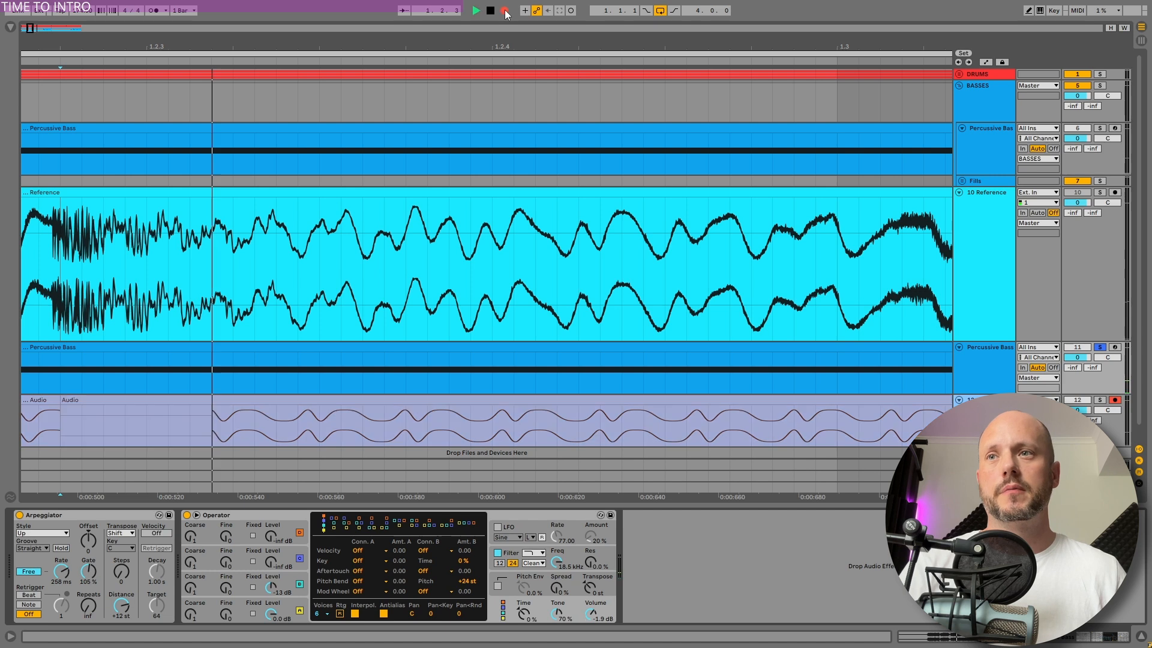
key("space")
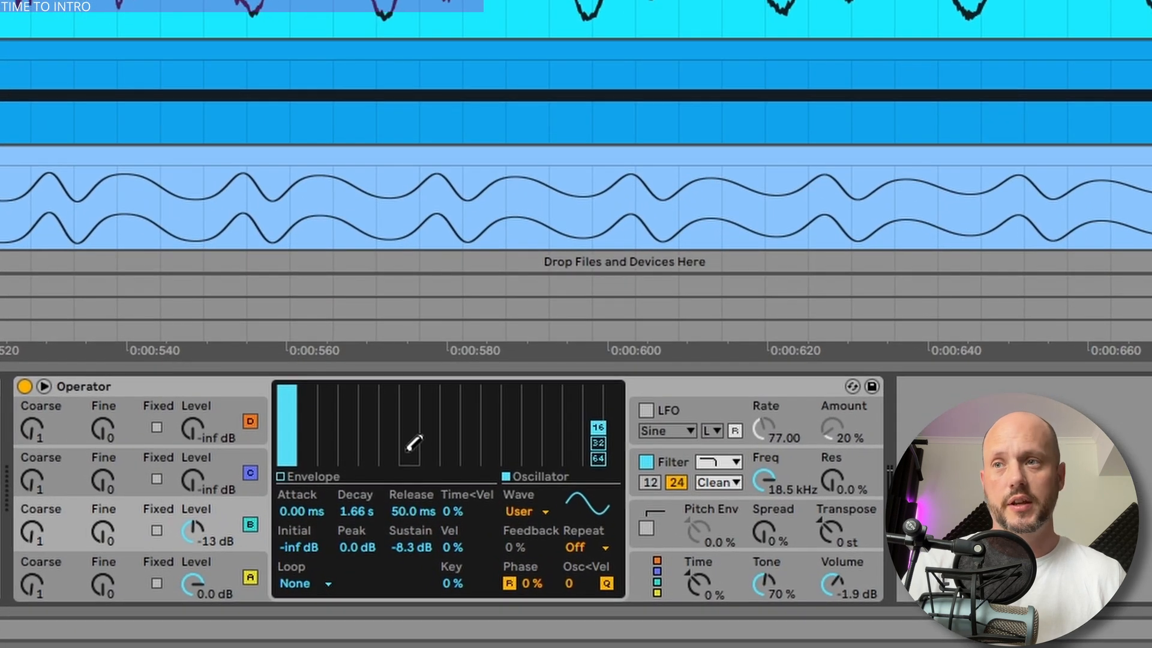
- Draw harmonics 2 to 5 at steadily falling levels in oscillator B's 16-harmonic waveform
mouse_move(414, 443)
left_mouse_down()
mouse_move(313, 390)
mouse_move(344, 381)
mouse_move(378, 445)
left_mouse_up()
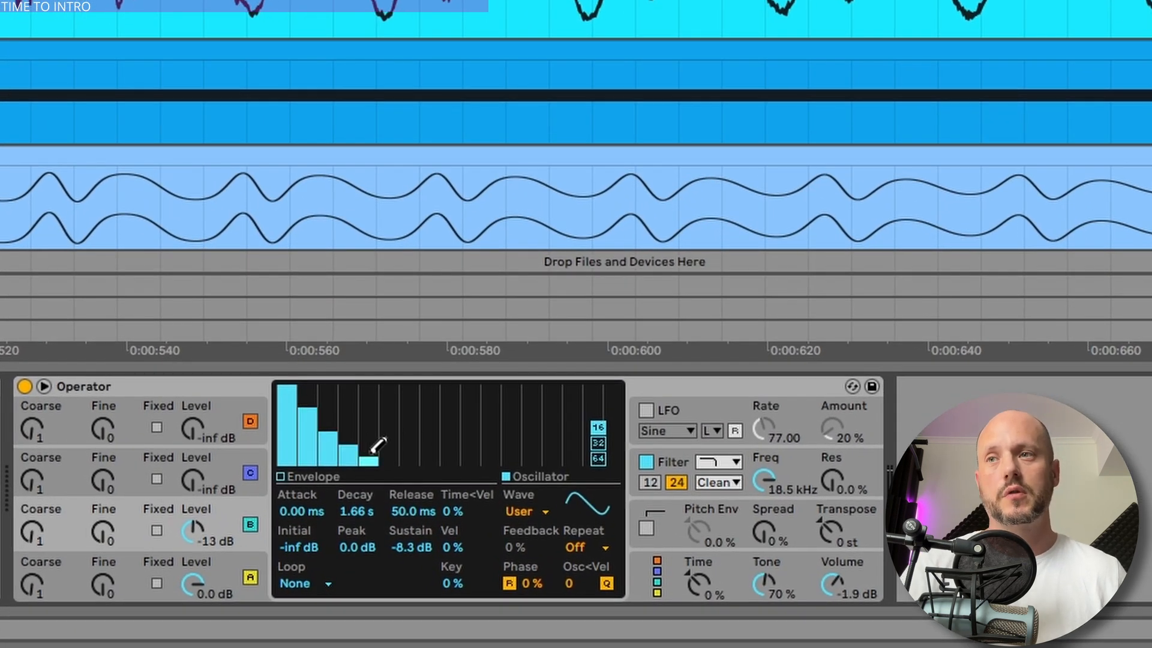
left_click(521, 512)
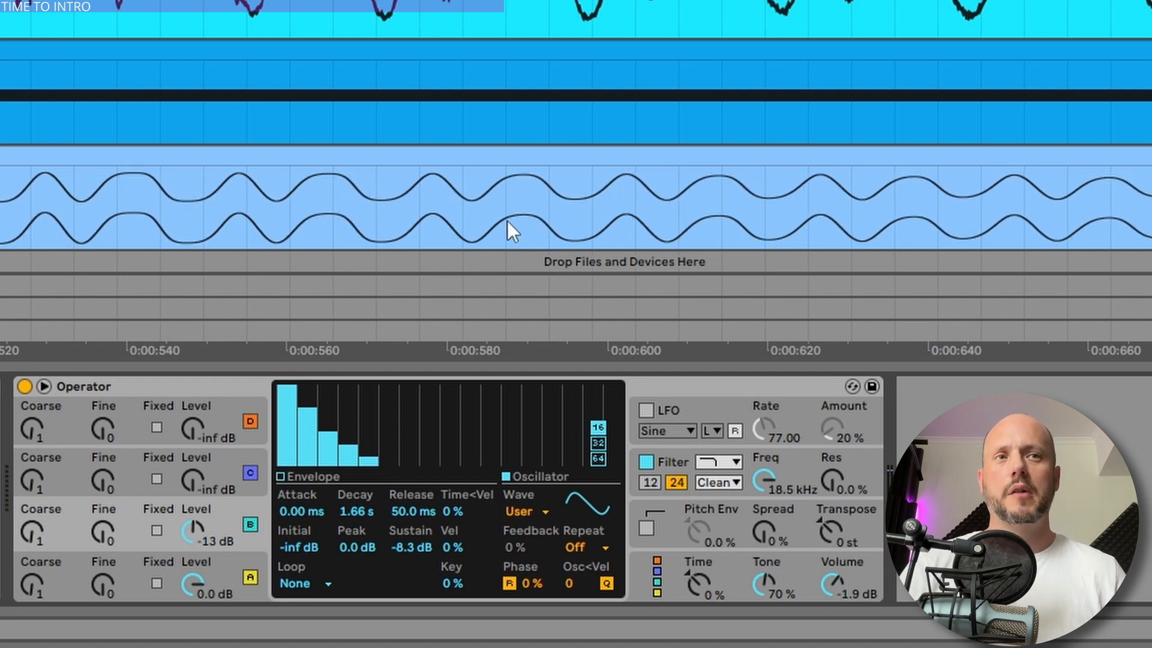
- Set Operator's filter circuit to OSR with 10.0 dB of drive and lower Operator's volume to -12 dB
left_click(718, 483)
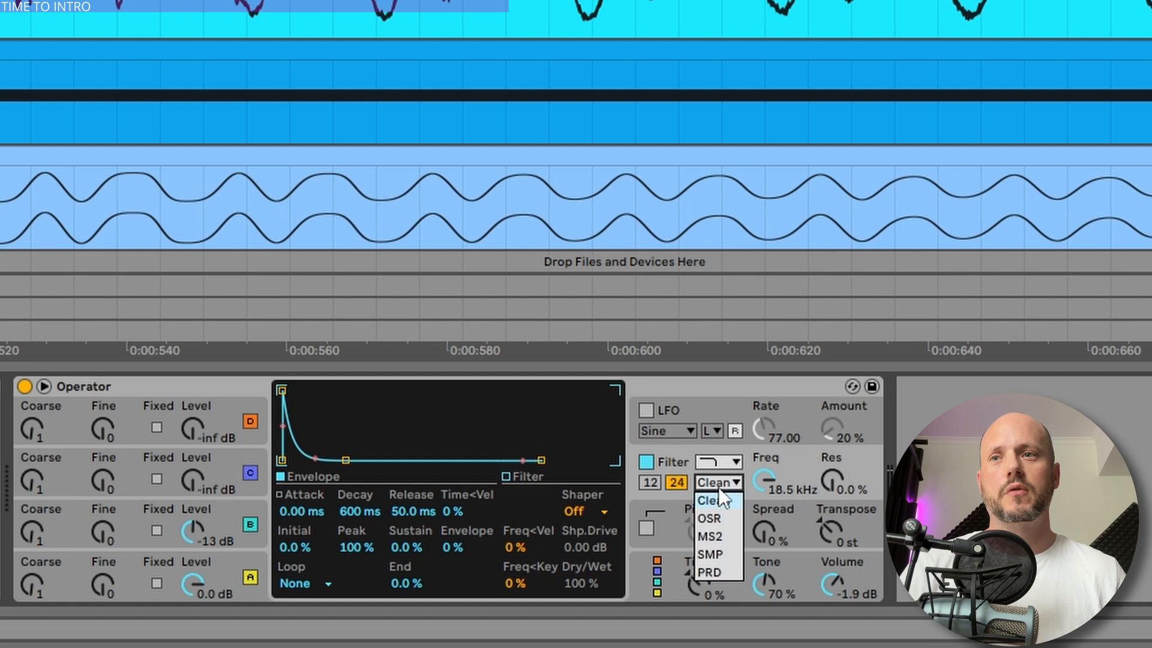
left_click(716, 517)
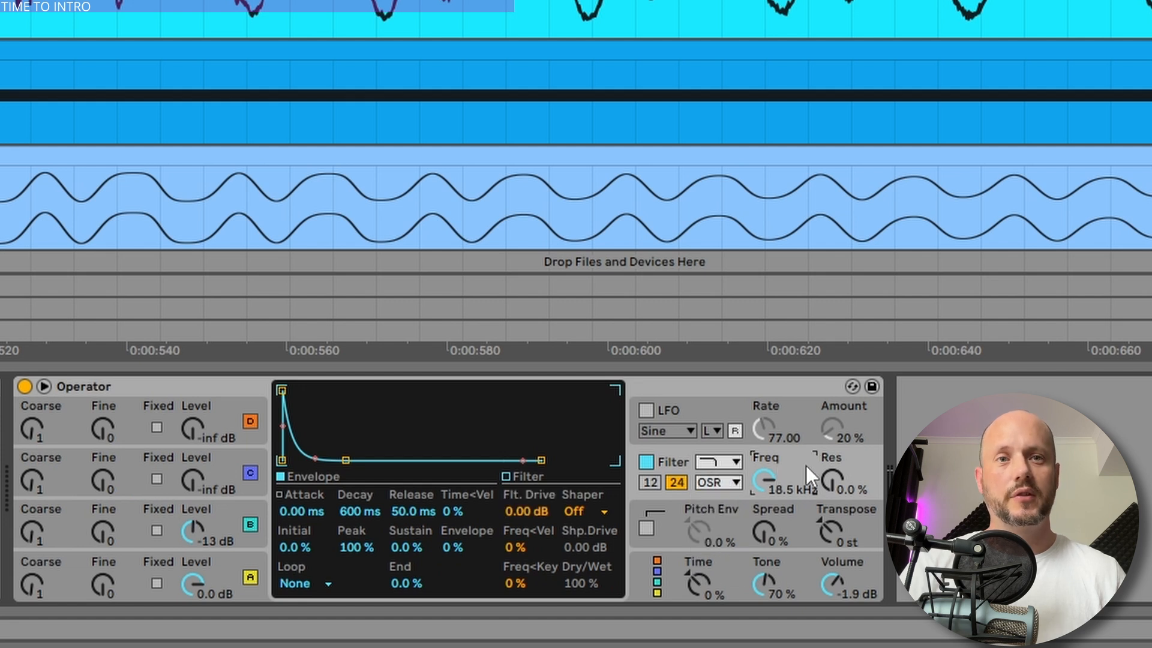
left_click(522, 513)
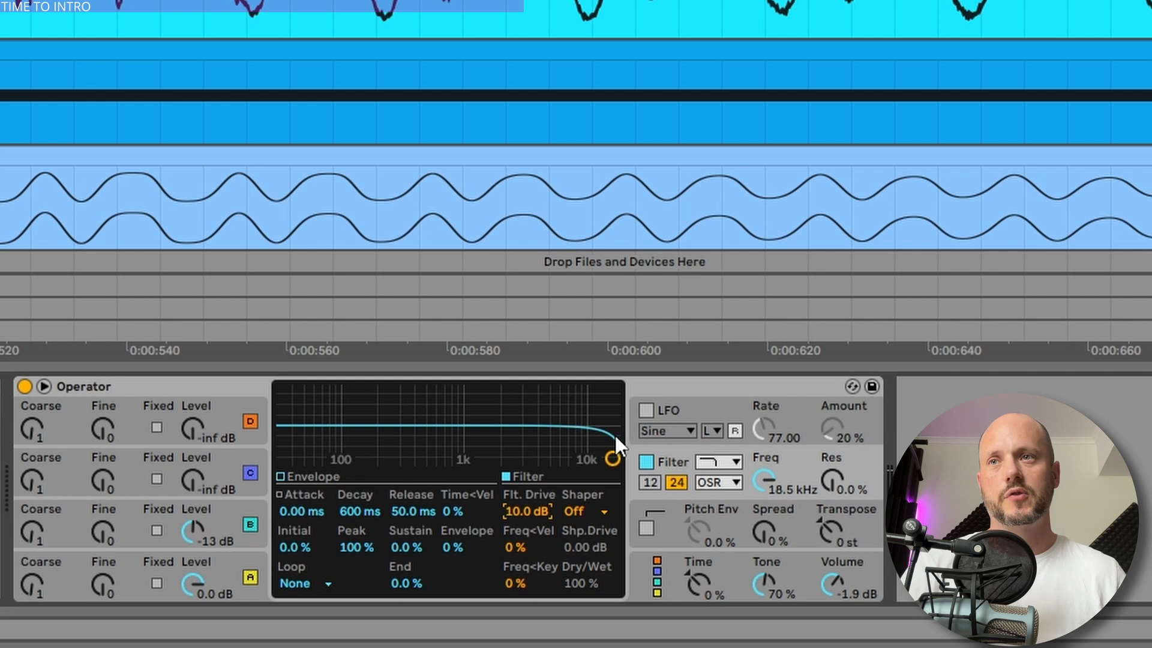
key("space")
left_click_drag(832, 584, 832, 623)
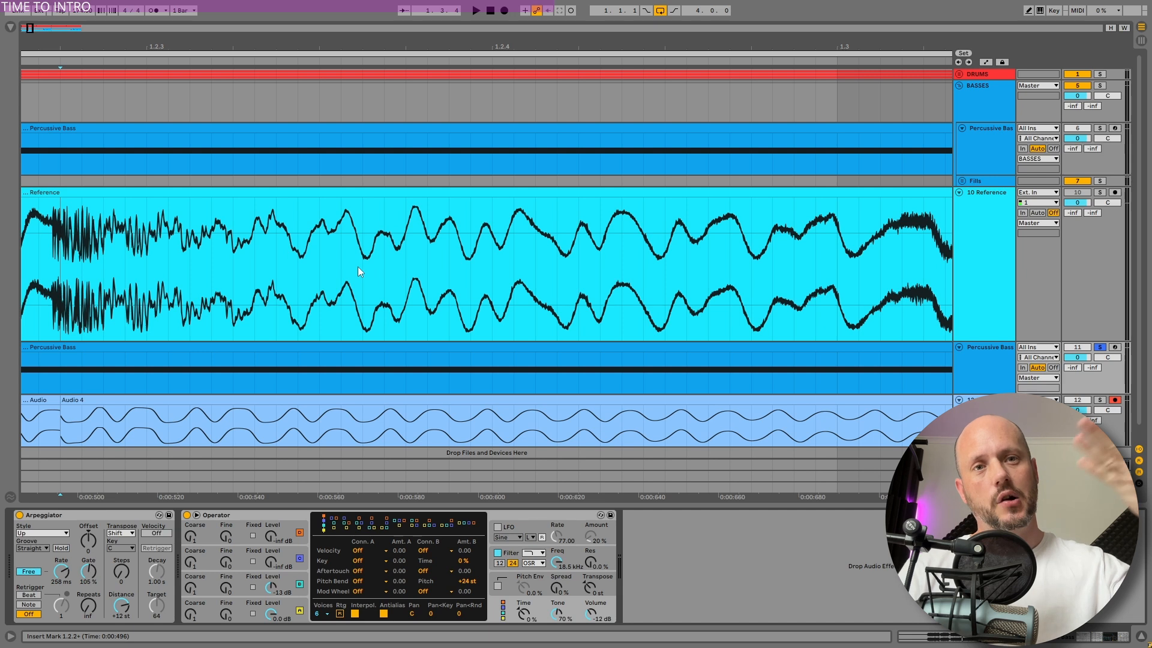
- Turn on Operator's LFO with only oscillator A as its first destination and set the LFO amount to 26 %
left_click(529, 524)
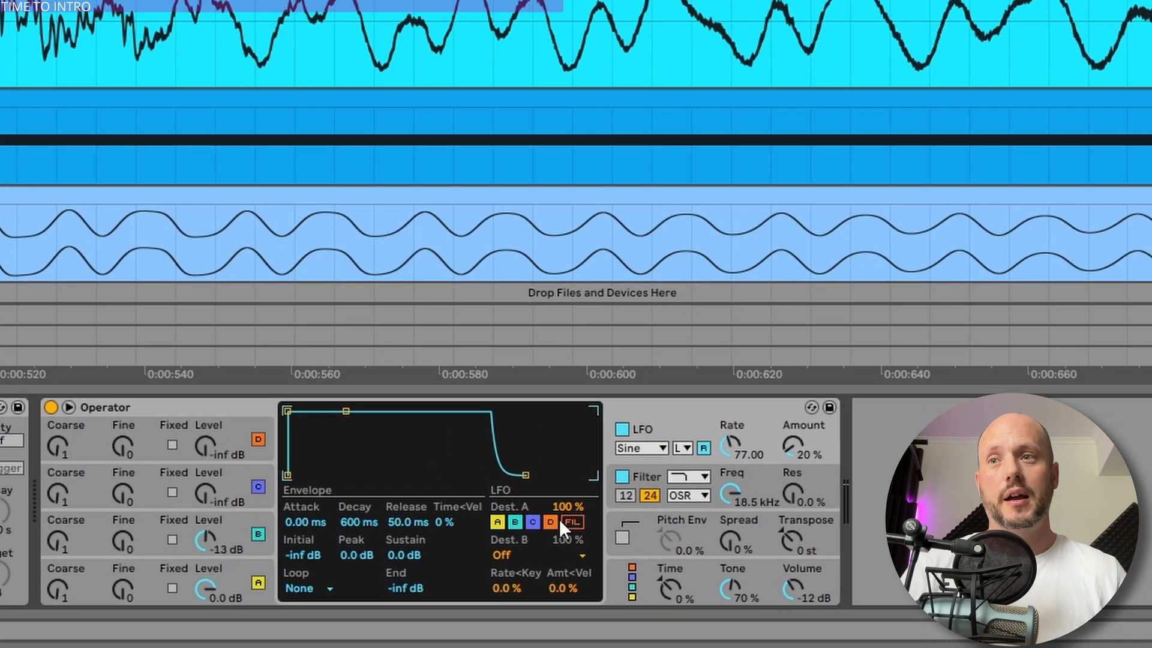
left_click(551, 522)
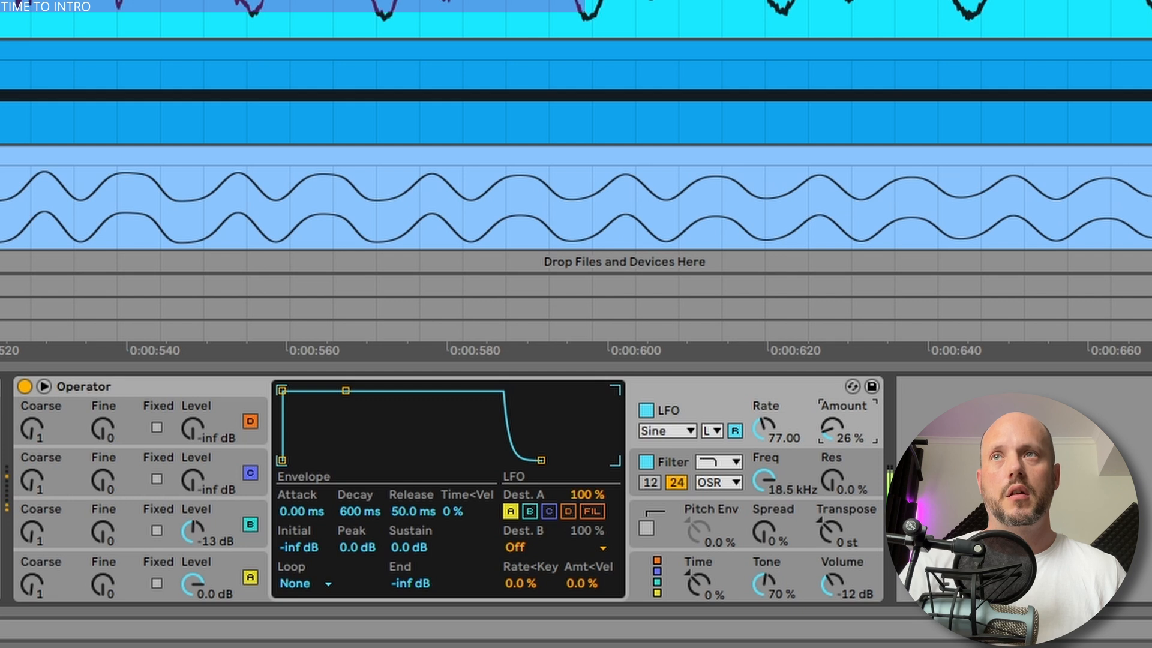
left_click(645, 411)
left_click(644, 411)
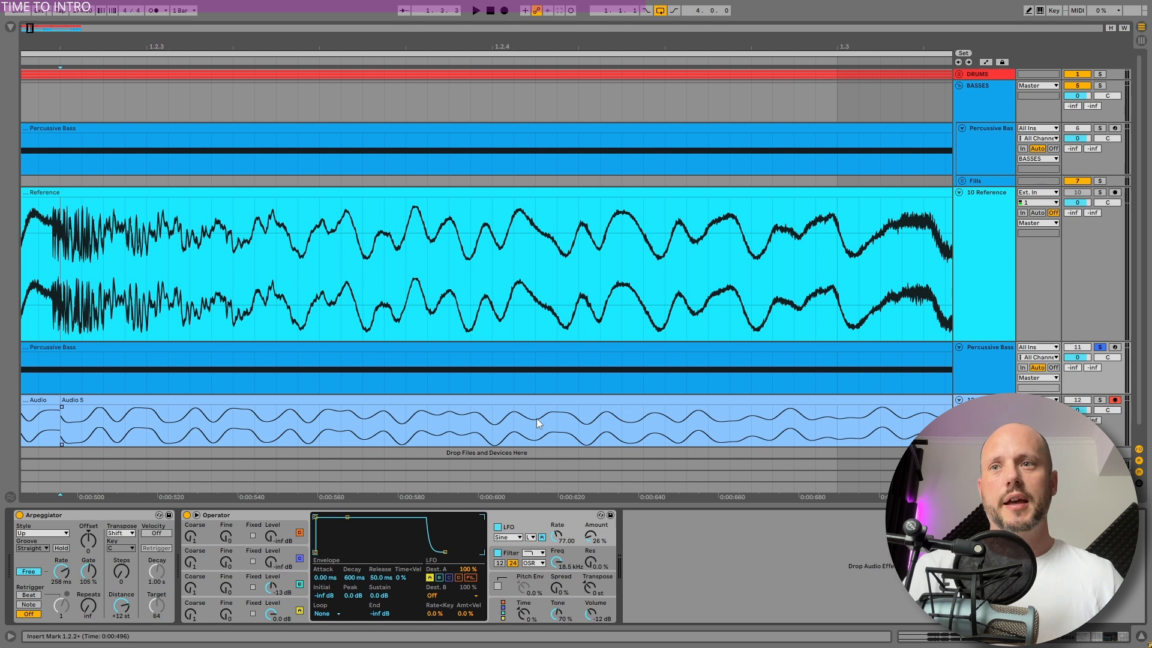
- Add a Limiter after Operator, raise Operator's volume to 0.0 dB and record the bass again
left_click(523, 514)
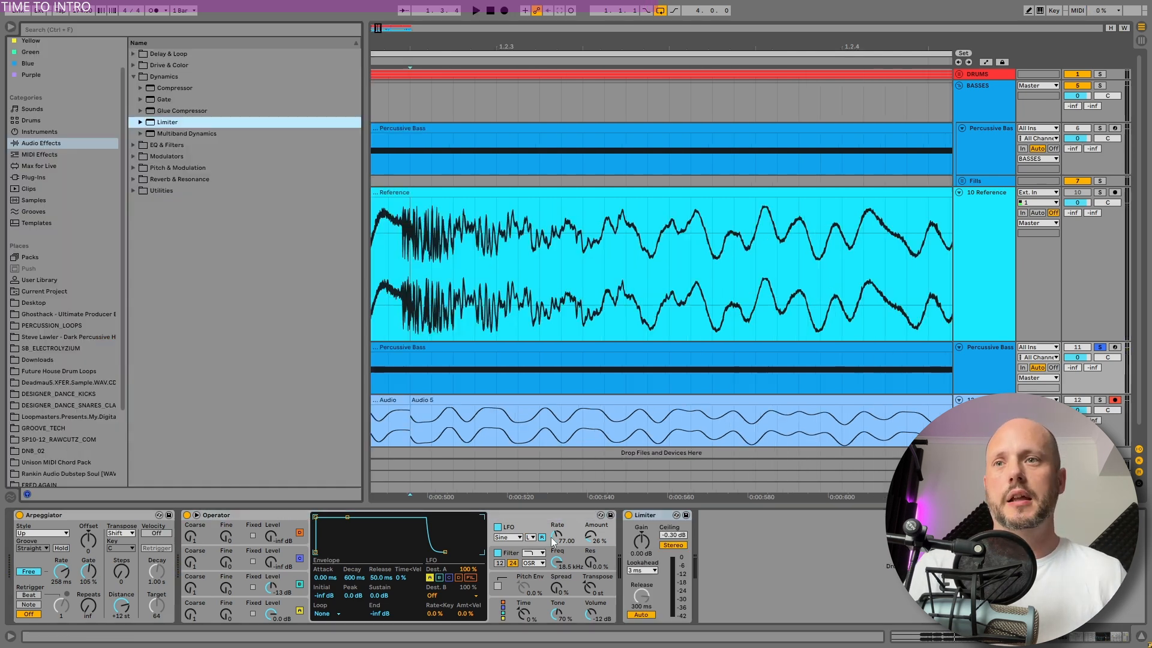
left_click(593, 615)
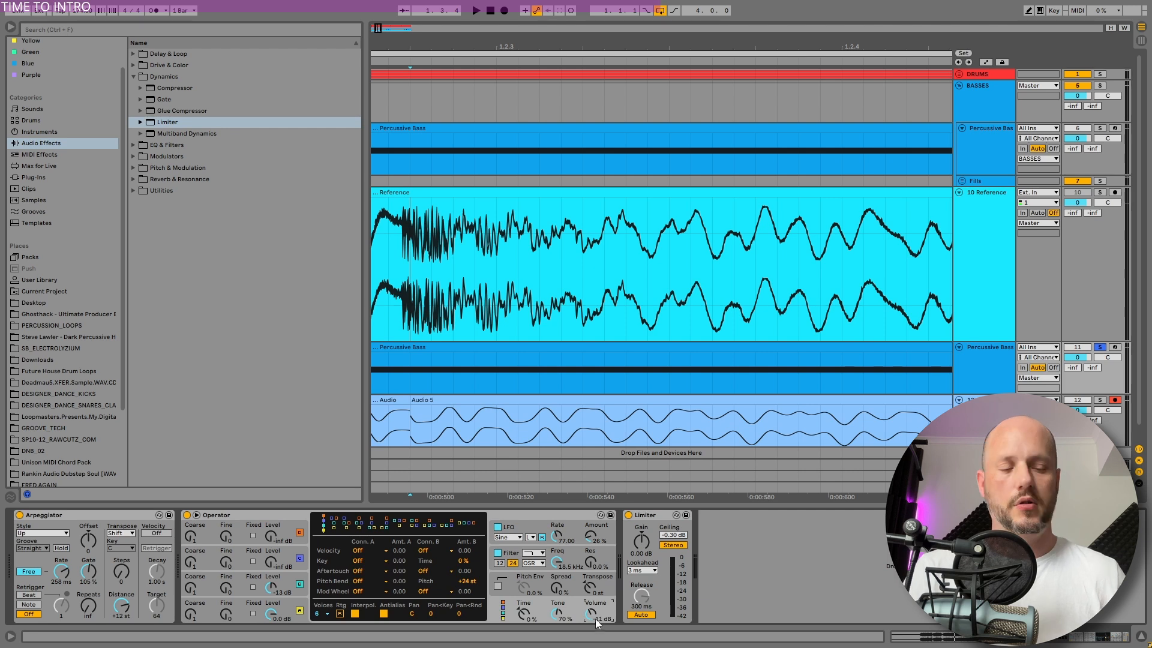
key("space")
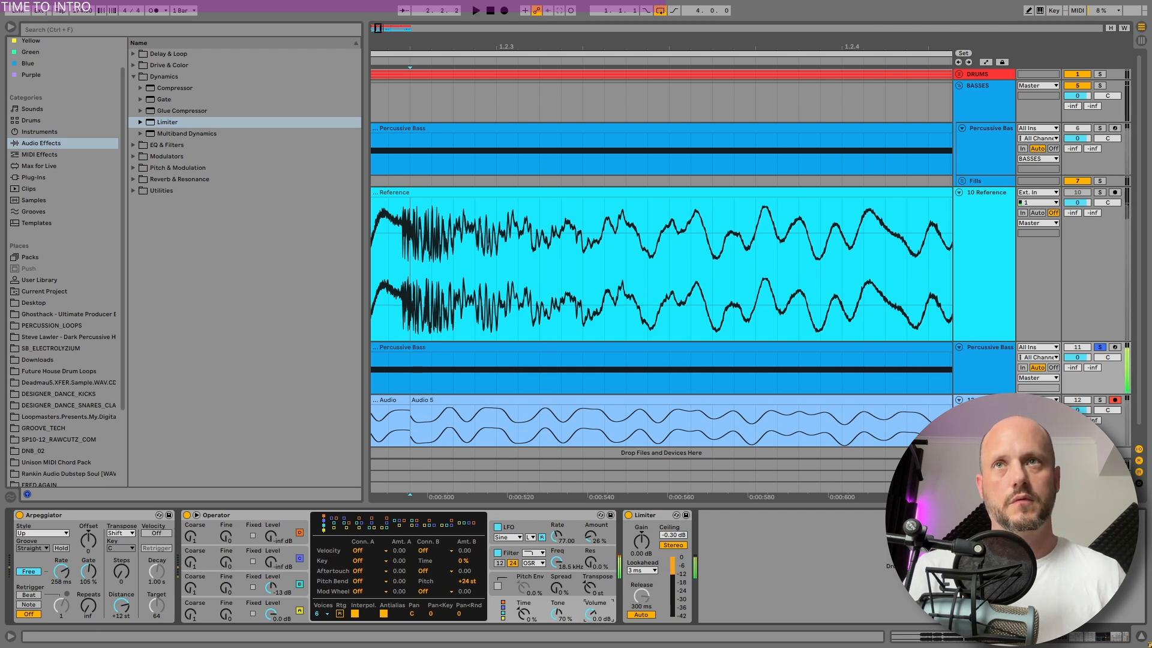
left_click_drag(752, 41, 605, 42)
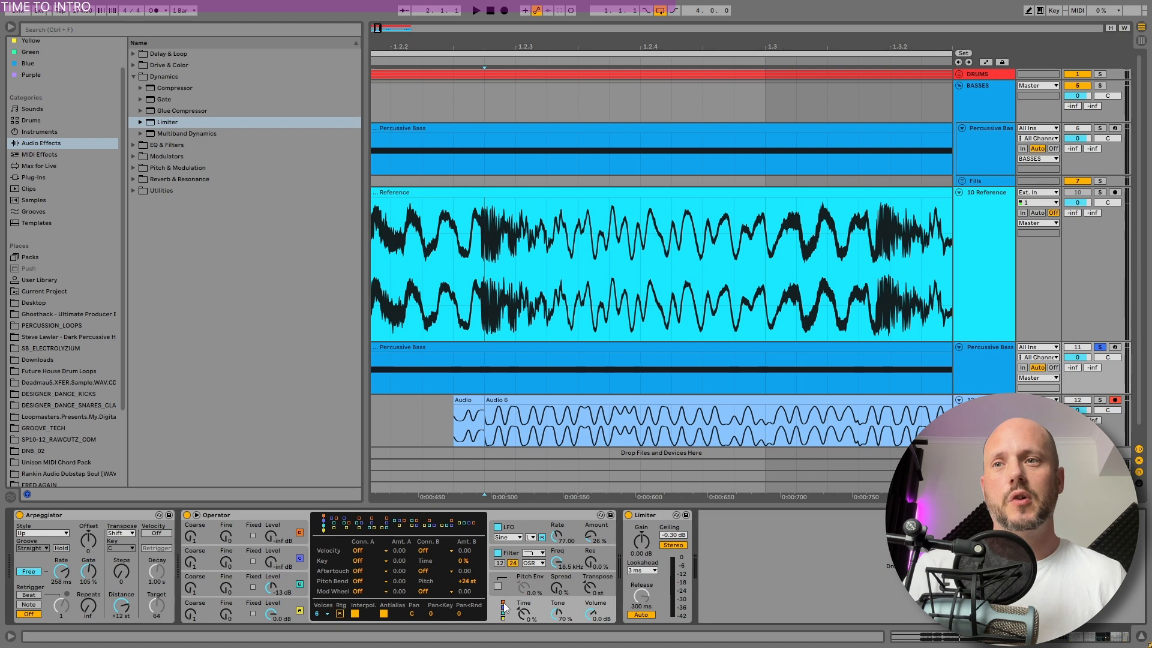
- Switch Operator to the algorithm in which oscillators B, C and D each modulate oscillator A
left_click(401, 524)
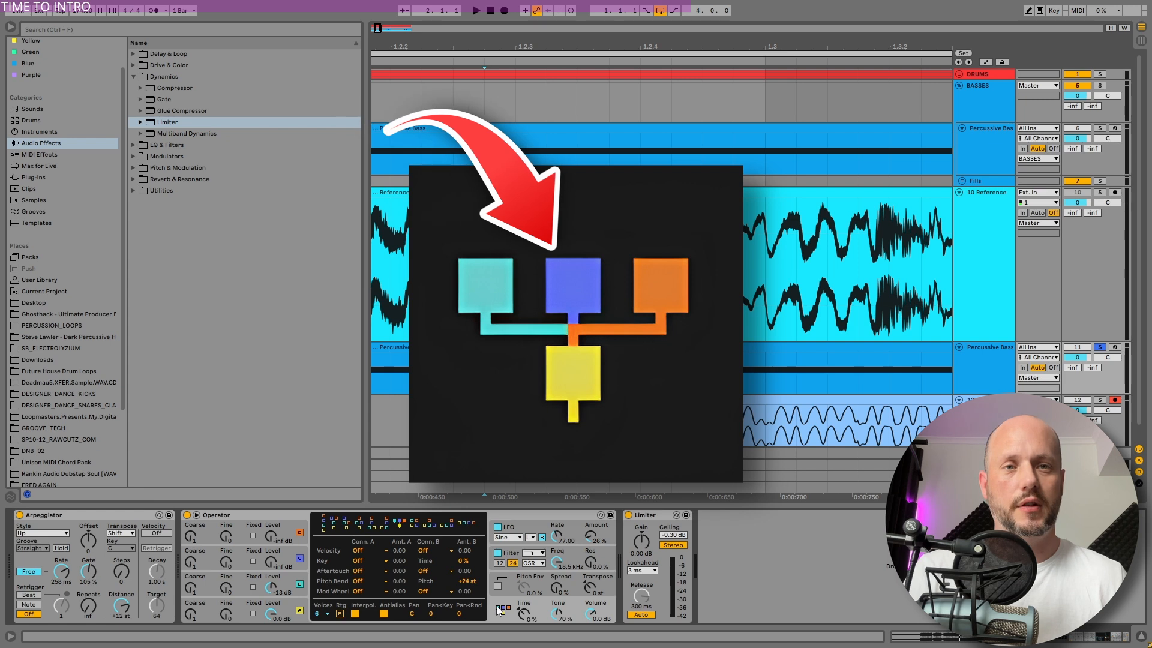
left_click(292, 582)
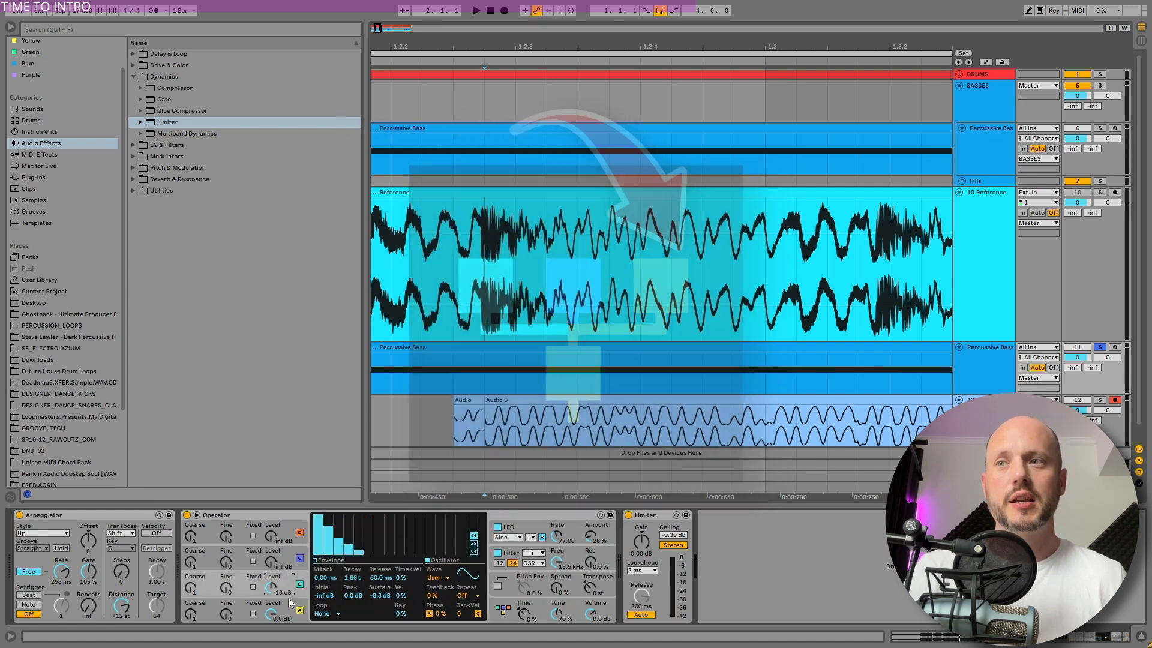
left_click(292, 604)
- Set oscillator C to level -9.7 dB, envelope sustain -inf dB, decay 174 ms, coarse 4 and fine 75
left_click(289, 558)
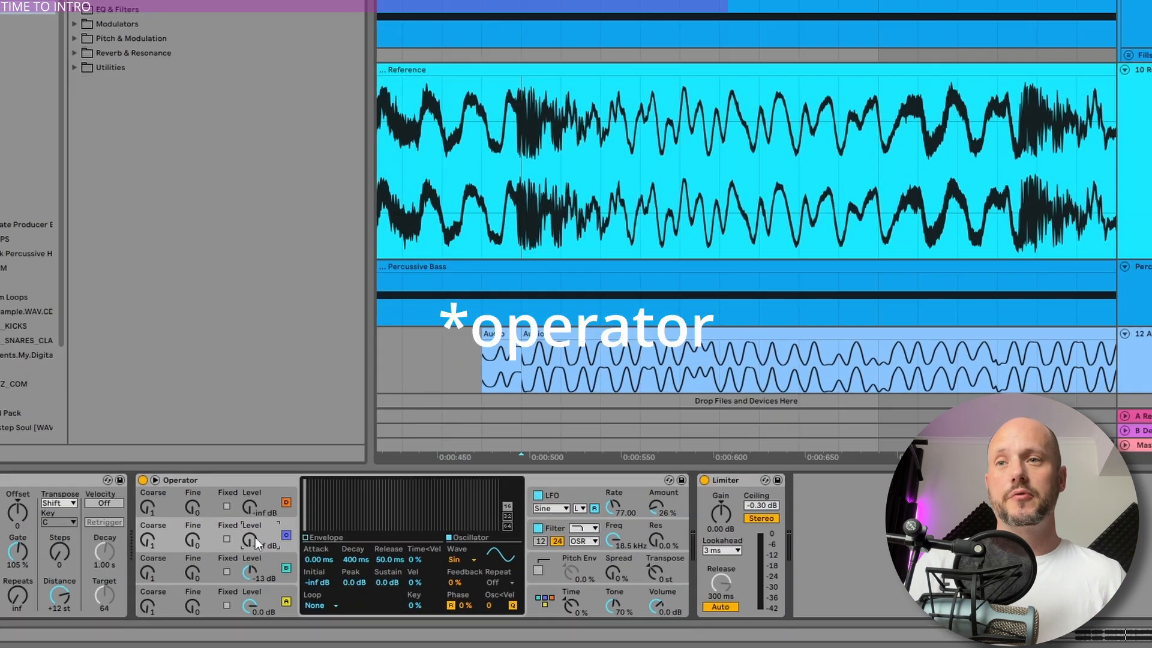
left_click_drag(254, 538, 254, 491)
left_click(315, 538)
left_click_drag(344, 483, 338, 526)
left_click_drag(331, 461, 326, 461)
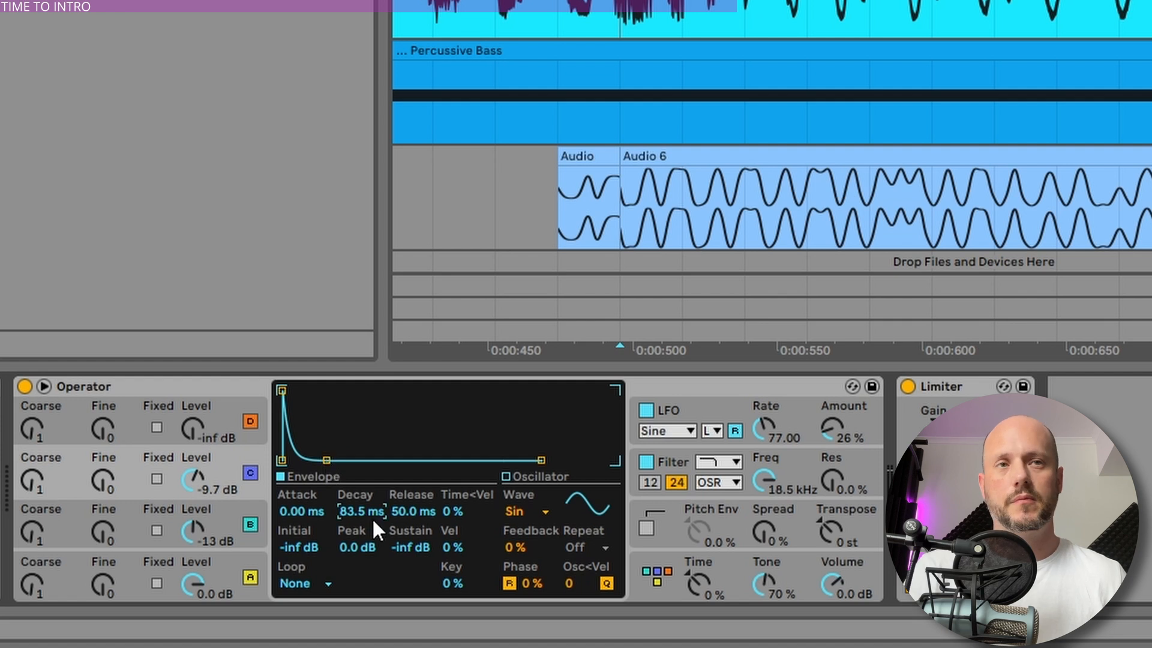
left_click_drag(372, 518, 376, 500)
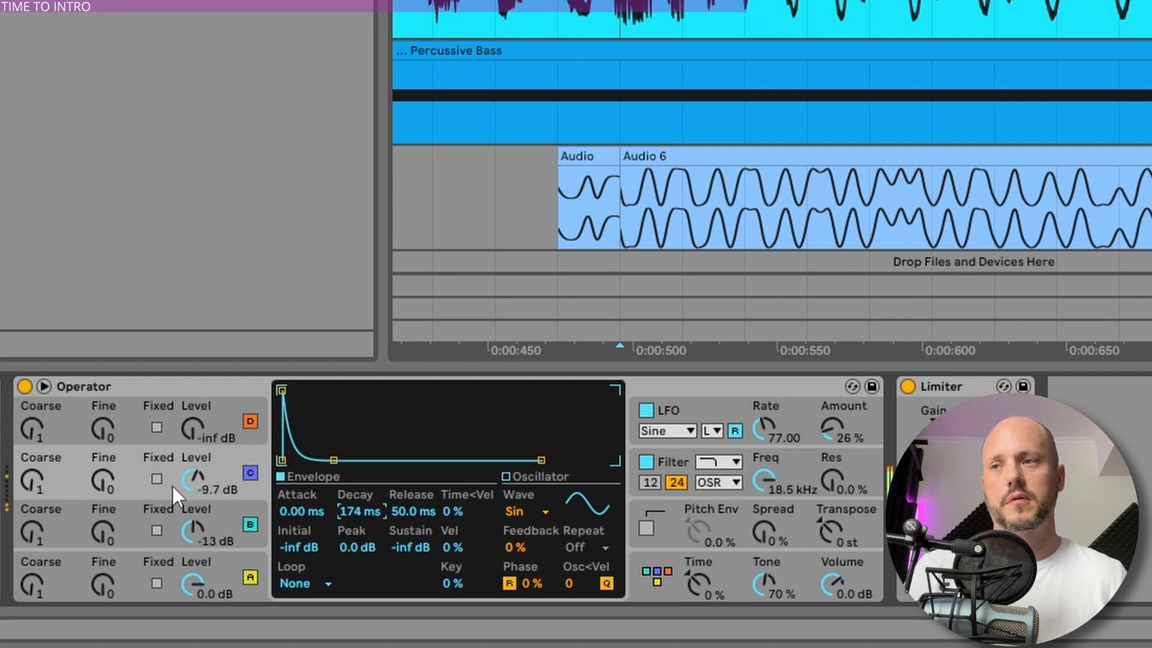
left_click_drag(30, 481, 30, 471)
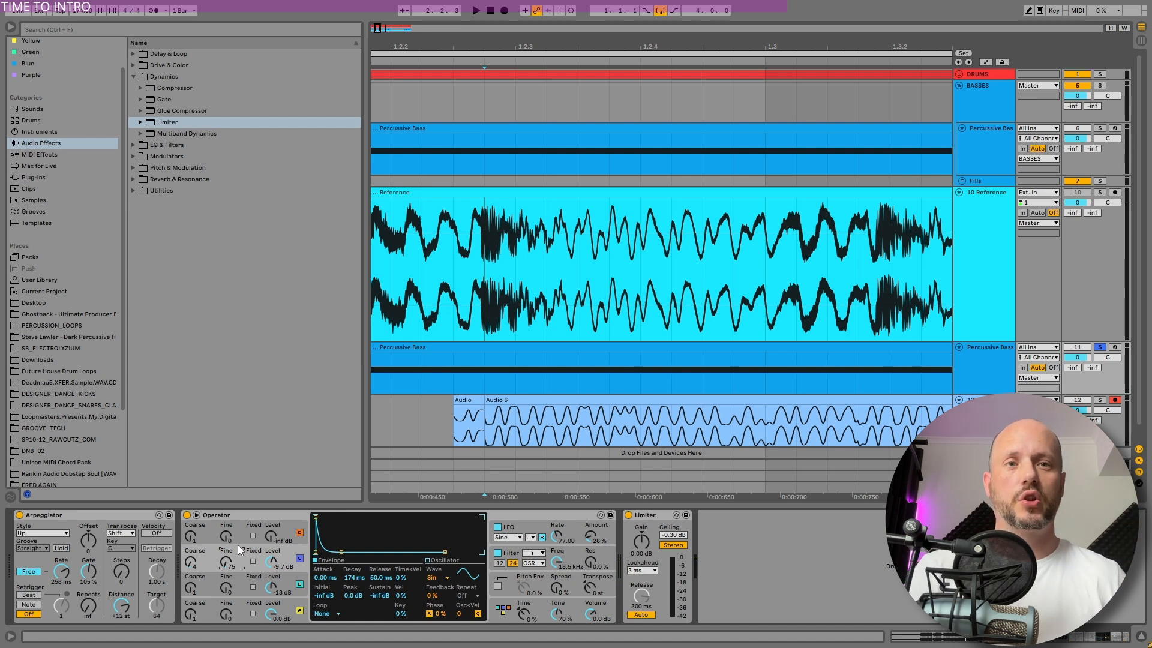
- Set oscillator D to level -4.8 dB, coarse 15, envelope sustain -inf dB and decay 95.0 ms, checking it against oscillator C's envelope
left_click(263, 514)
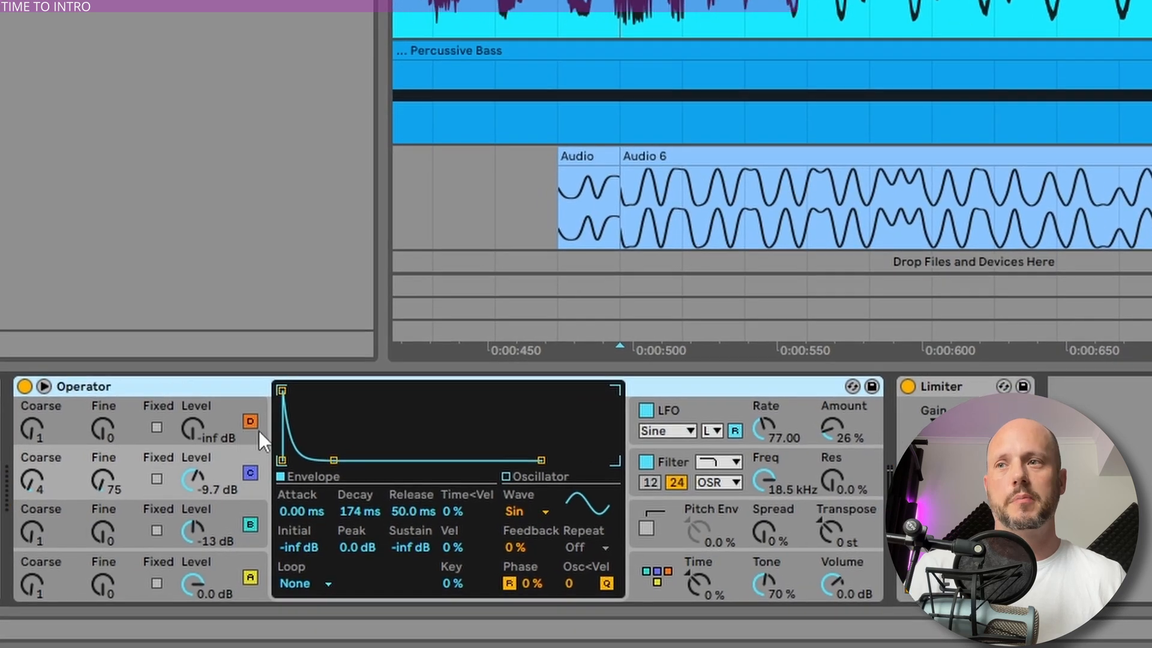
left_click_drag(199, 422, 199, 414)
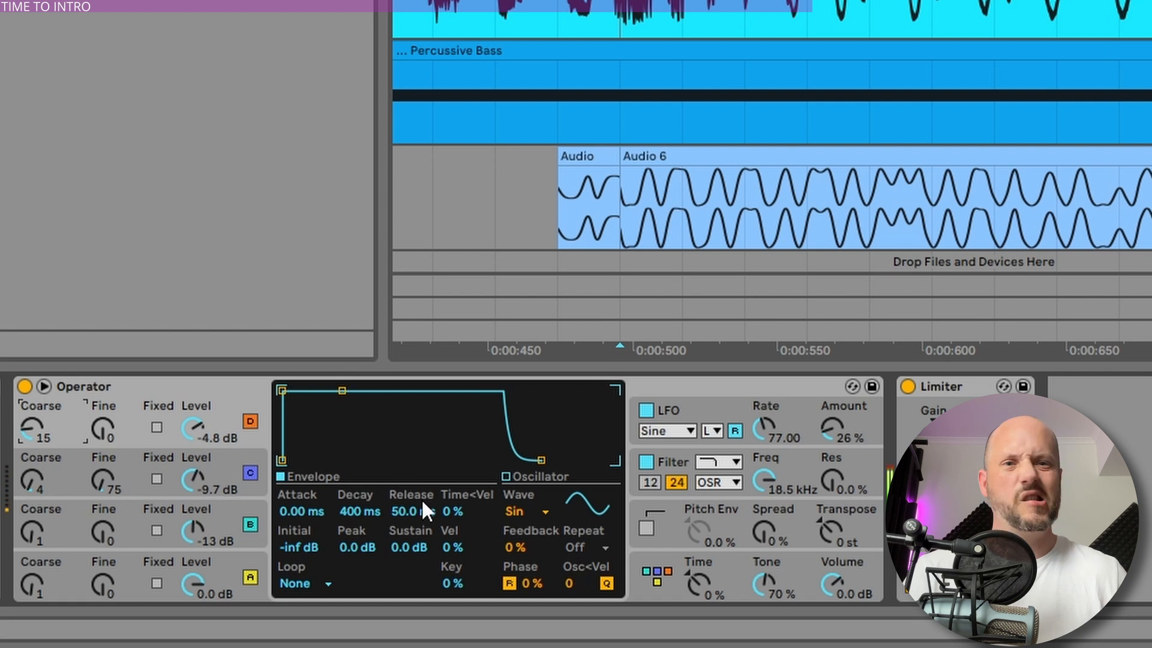
left_click_drag(413, 546, 413, 594)
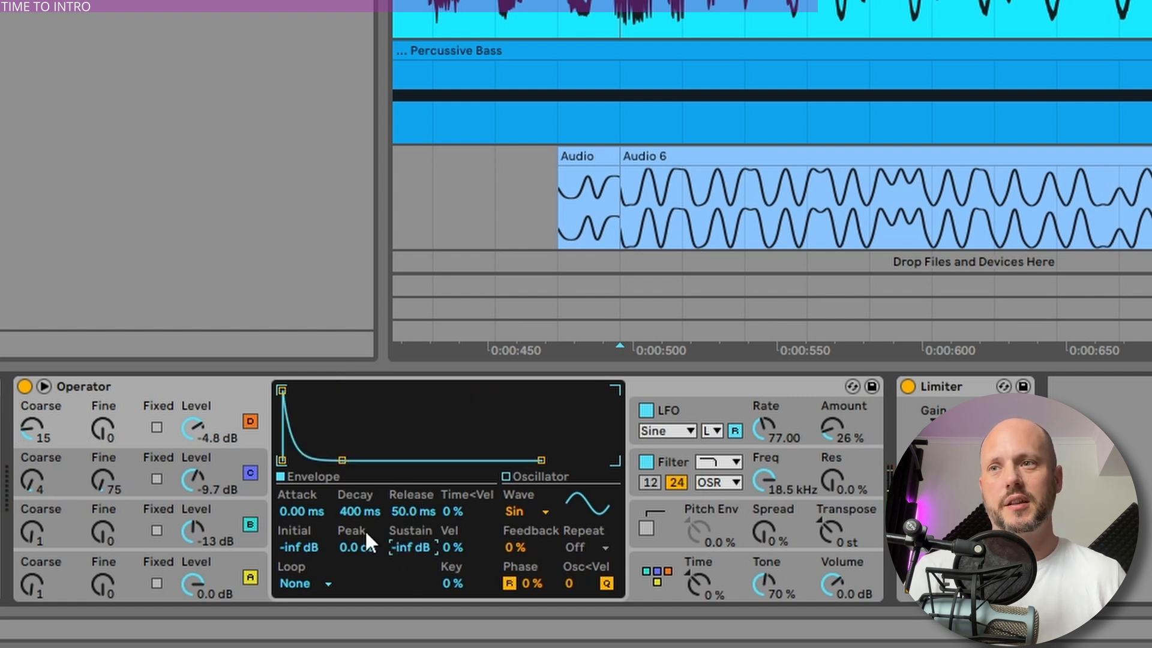
left_click_drag(360, 511, 360, 543)
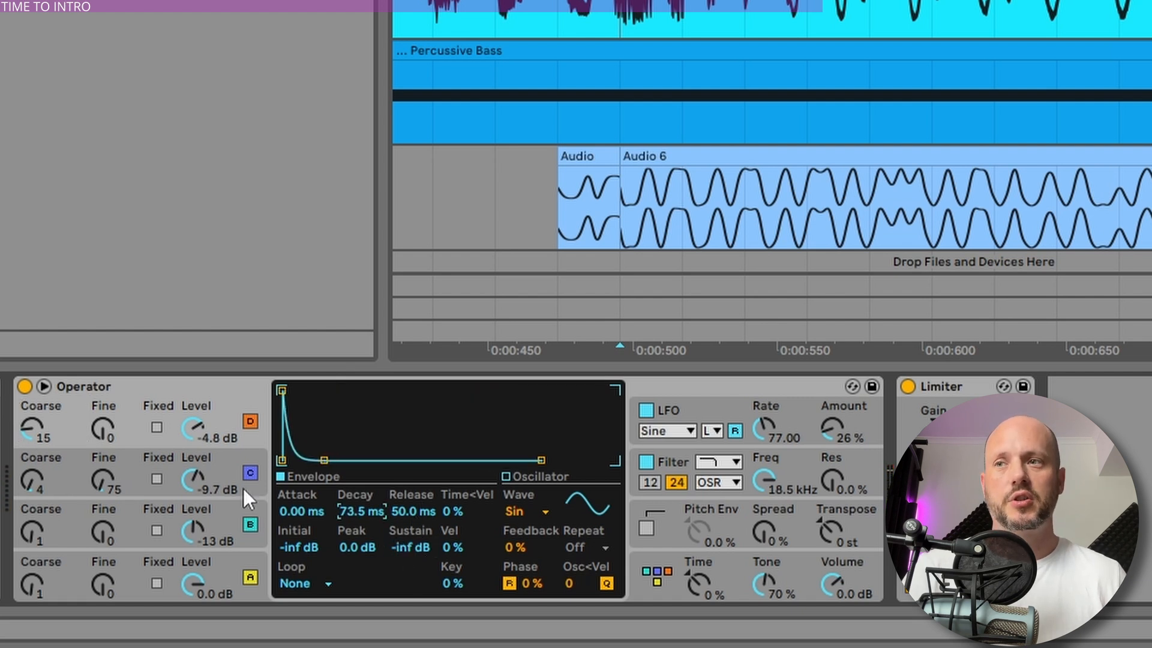
left_click(221, 466)
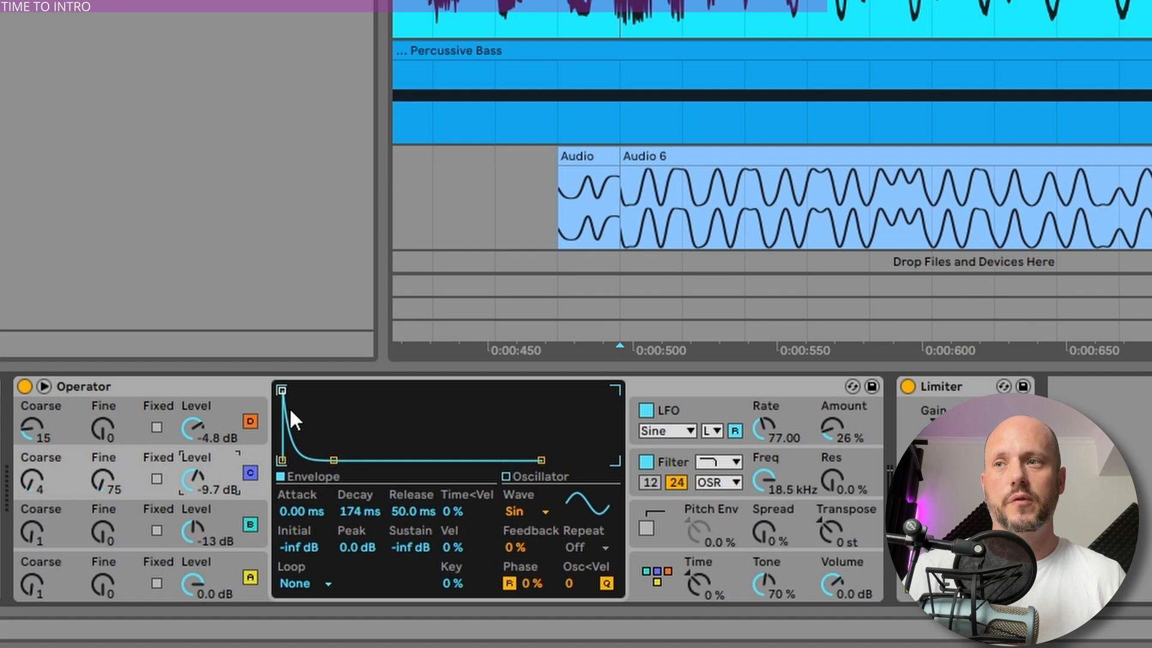
left_click(236, 430)
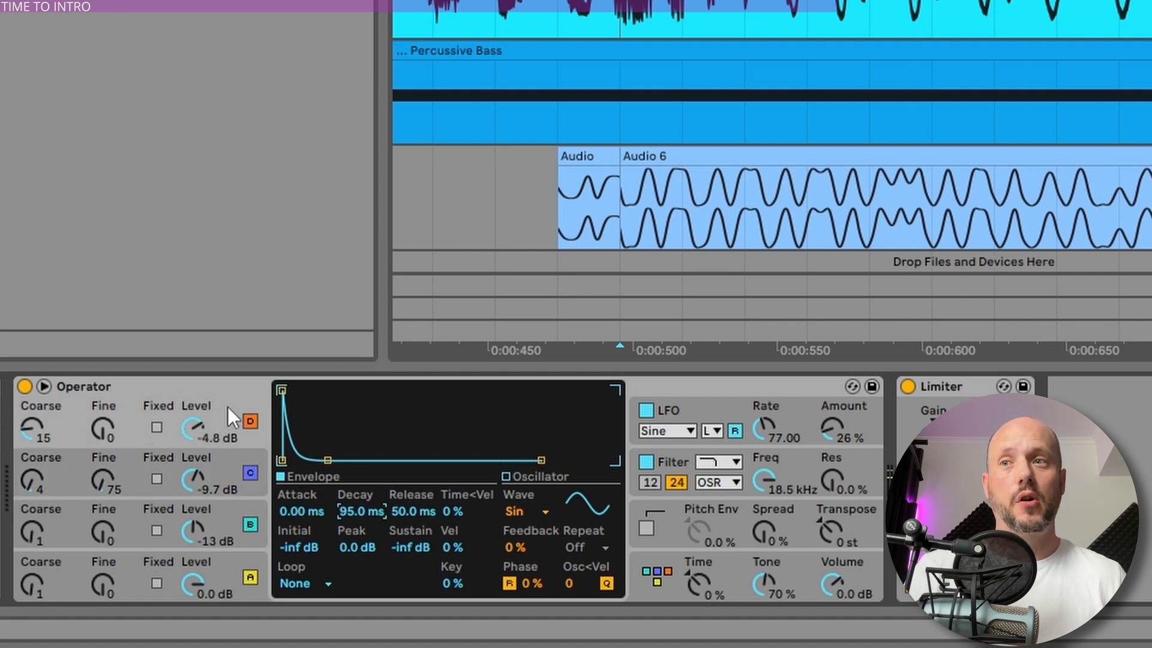
- Give oscillator D a custom 16-harmonic waveform, drawing descending levels across the first six harmonics while auditioning the sound
left_click(531, 476)
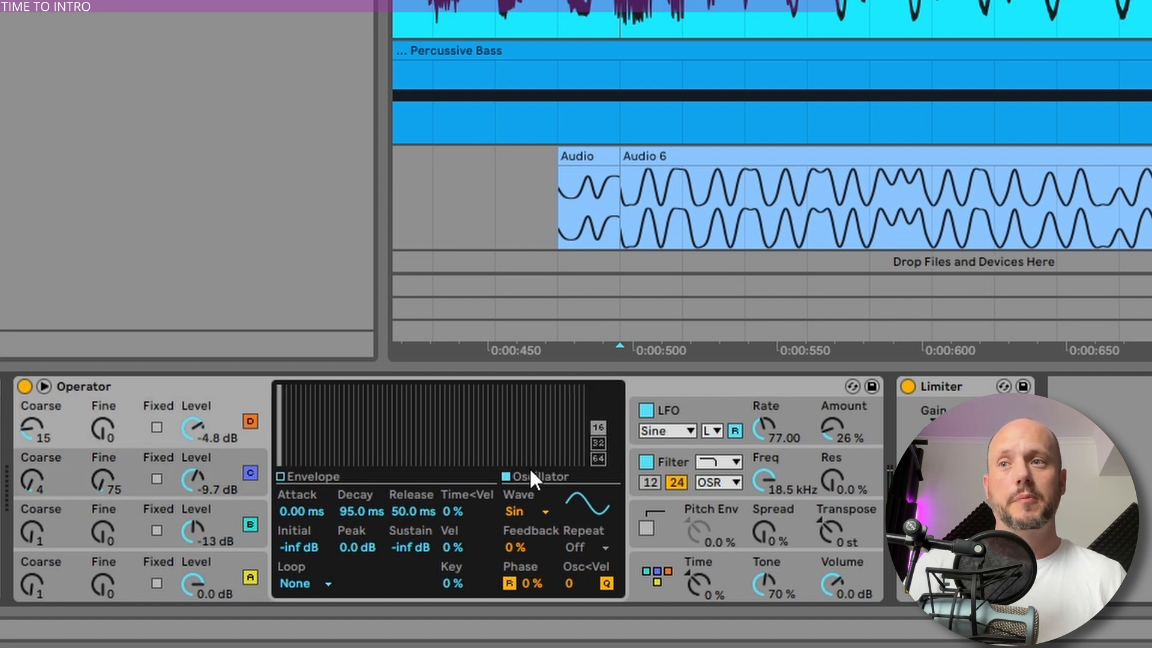
left_click(596, 445)
left_click(598, 427)
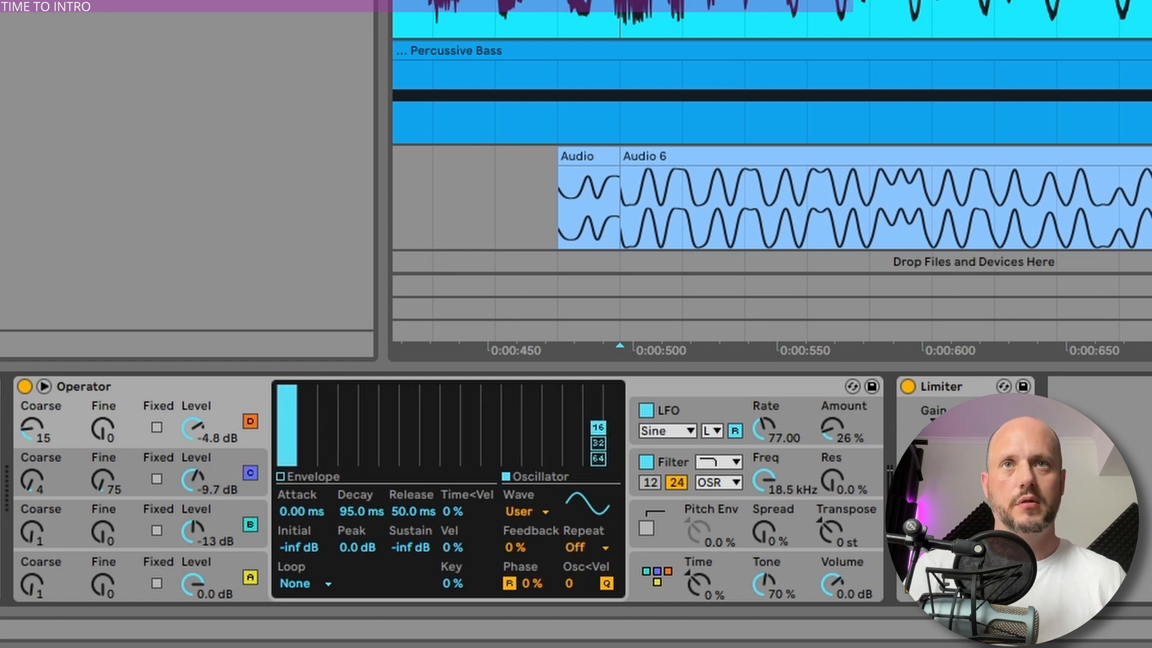
key("space")
key("space")
key("space")
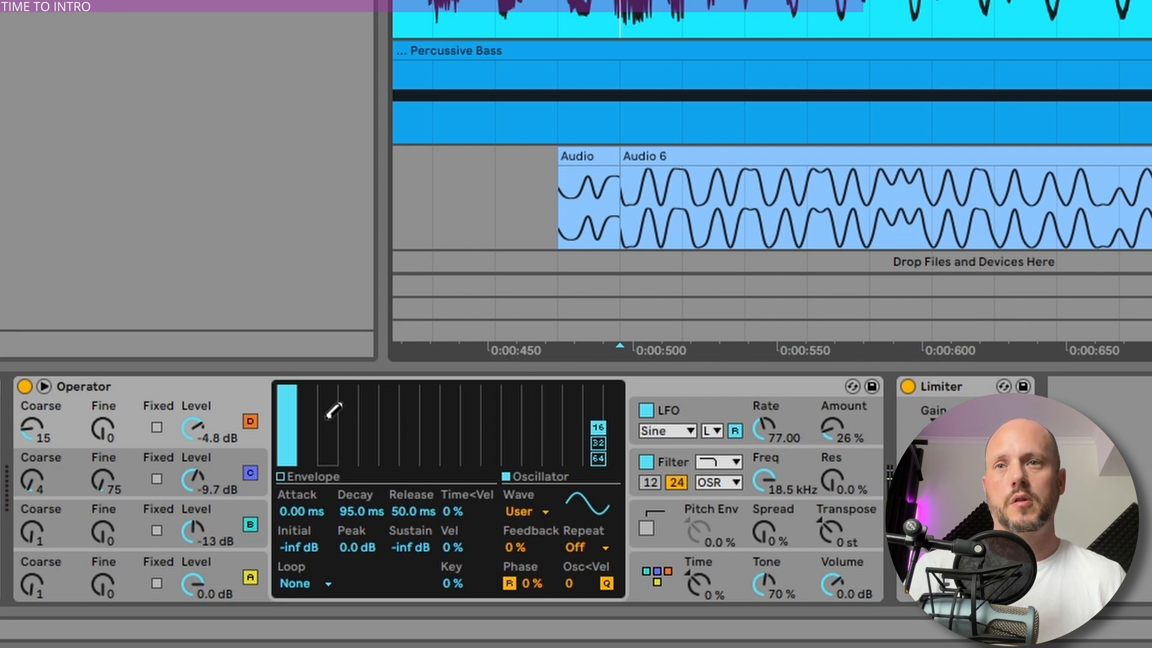
left_click_drag(300, 390, 398, 463)
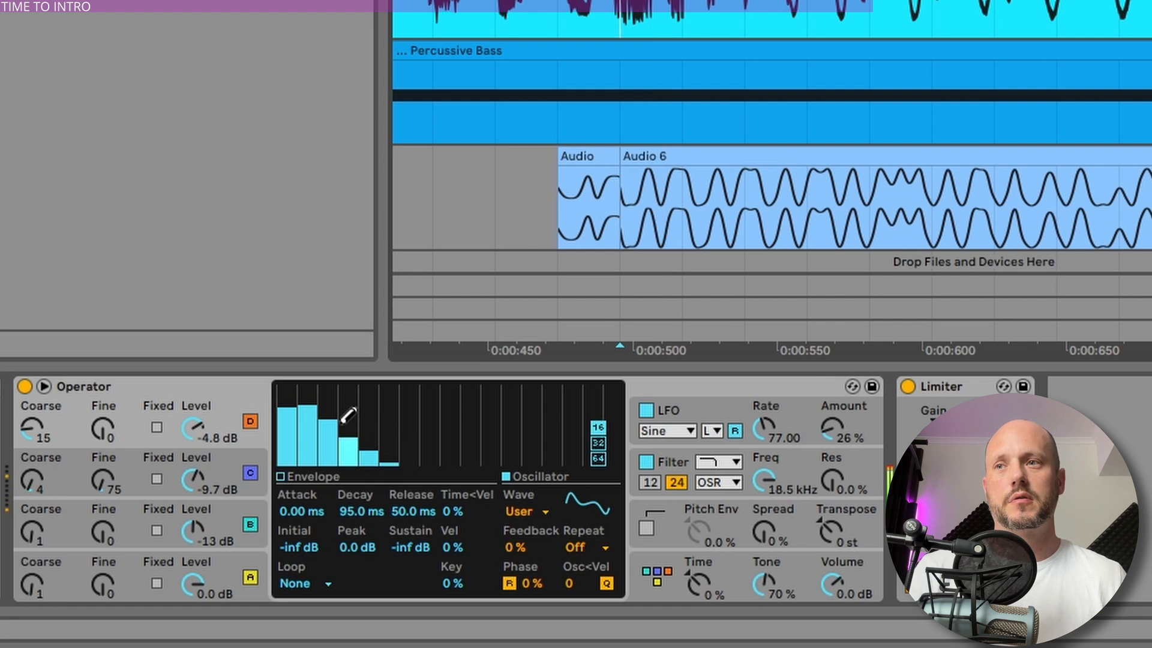
mouse_move(309, 409)
left_mouse_down()
mouse_move(333, 405)
mouse_move(401, 457)
left_mouse_up()
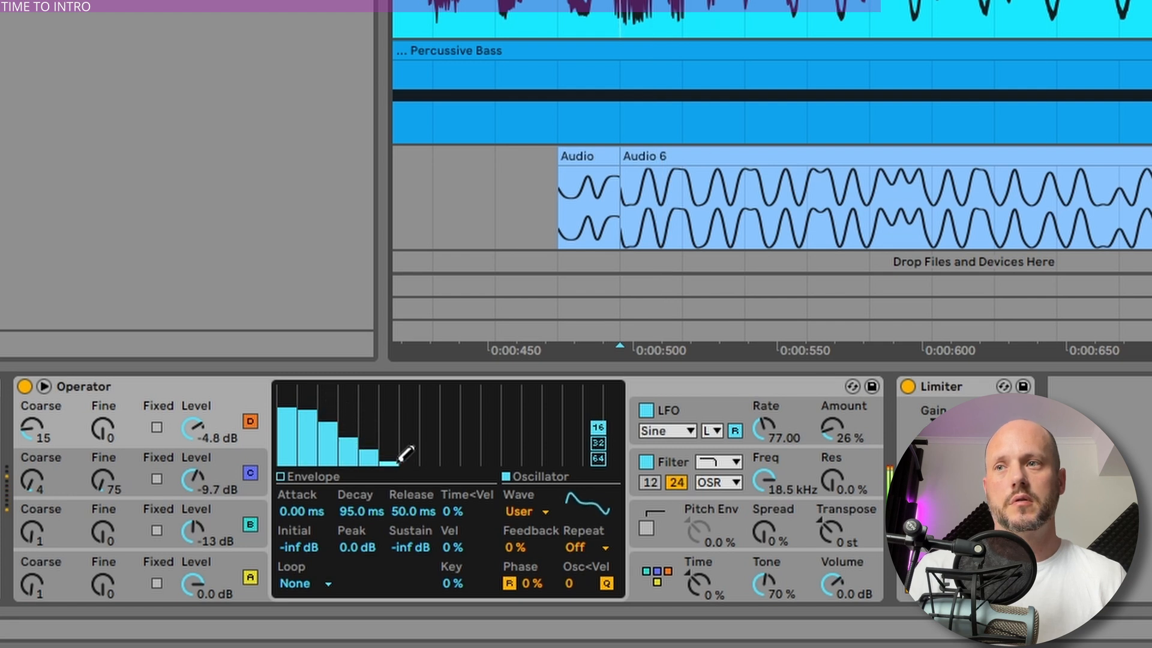
left_click(286, 411)
- Lower the filter frequency to 15.1 kHz and set oscillator D's feedback to 32 %, leaving its phase at 0 %
left_click(762, 480)
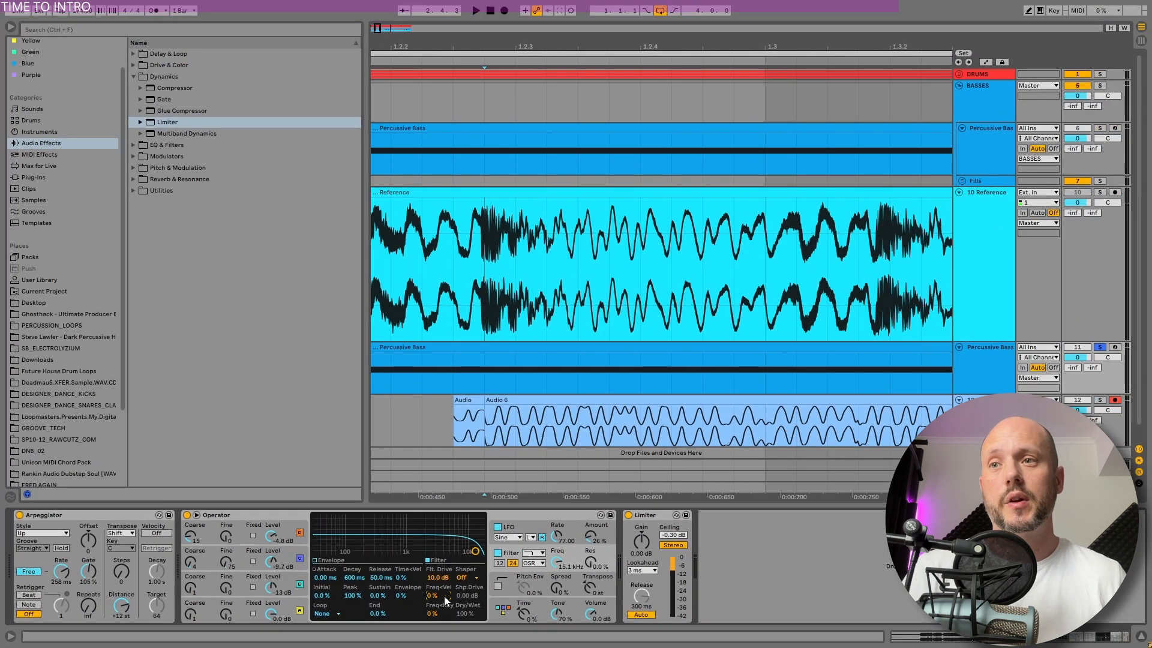
left_click(274, 528)
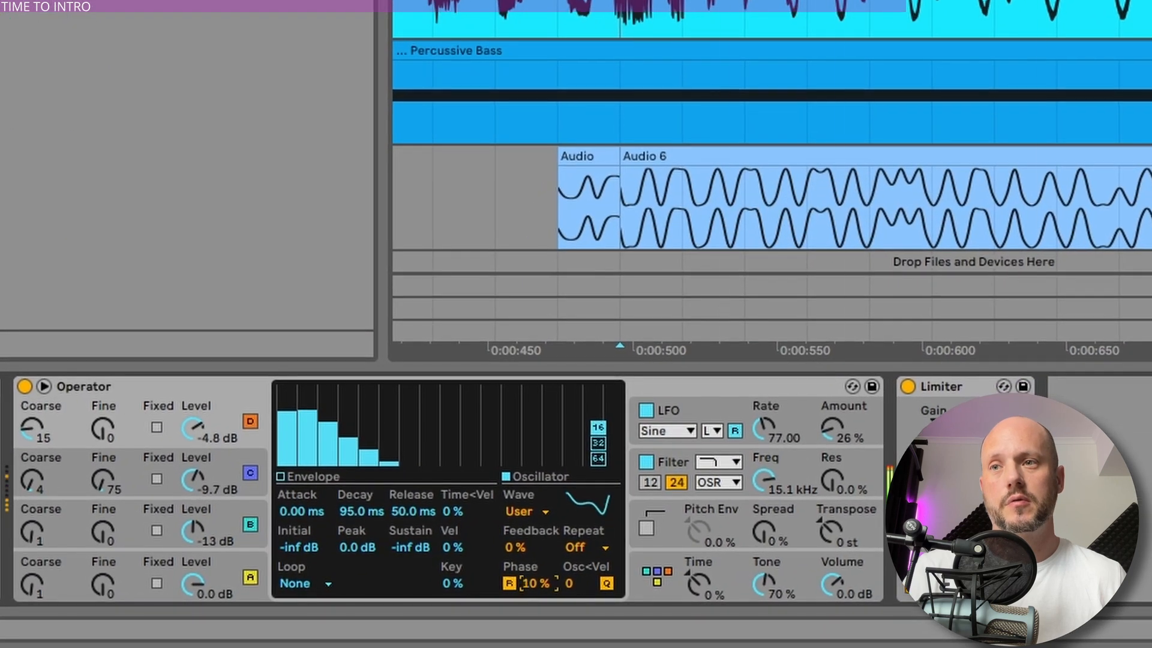
left_click_drag(440, 613, 441, 600)
left_click_drag(536, 583, 513, 536)
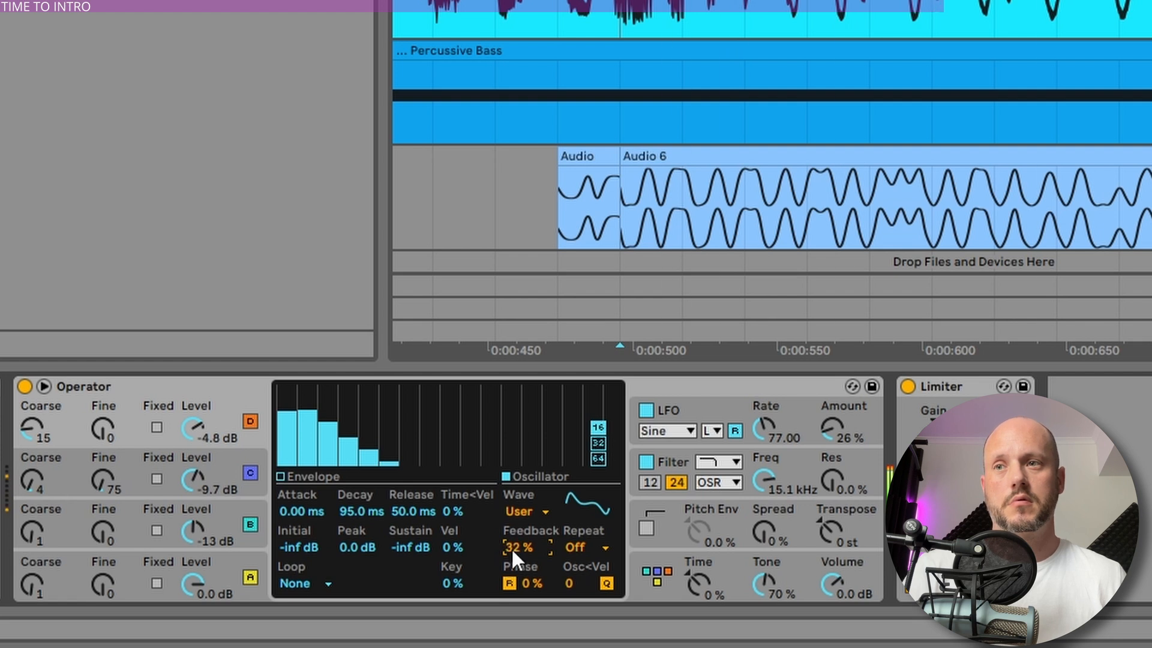
- Set oscillator C's feedback to 58 % with phase at 0 %, and review the waveforms of oscillators B, C and D
left_click(222, 462)
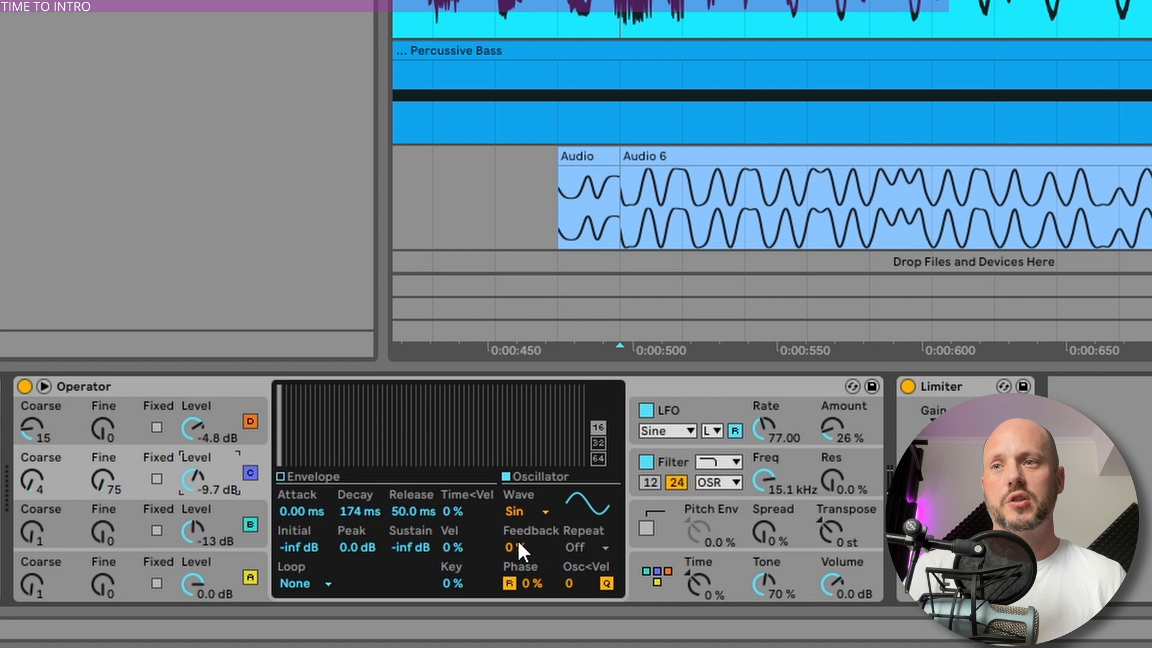
left_click_drag(510, 548, 509, 514)
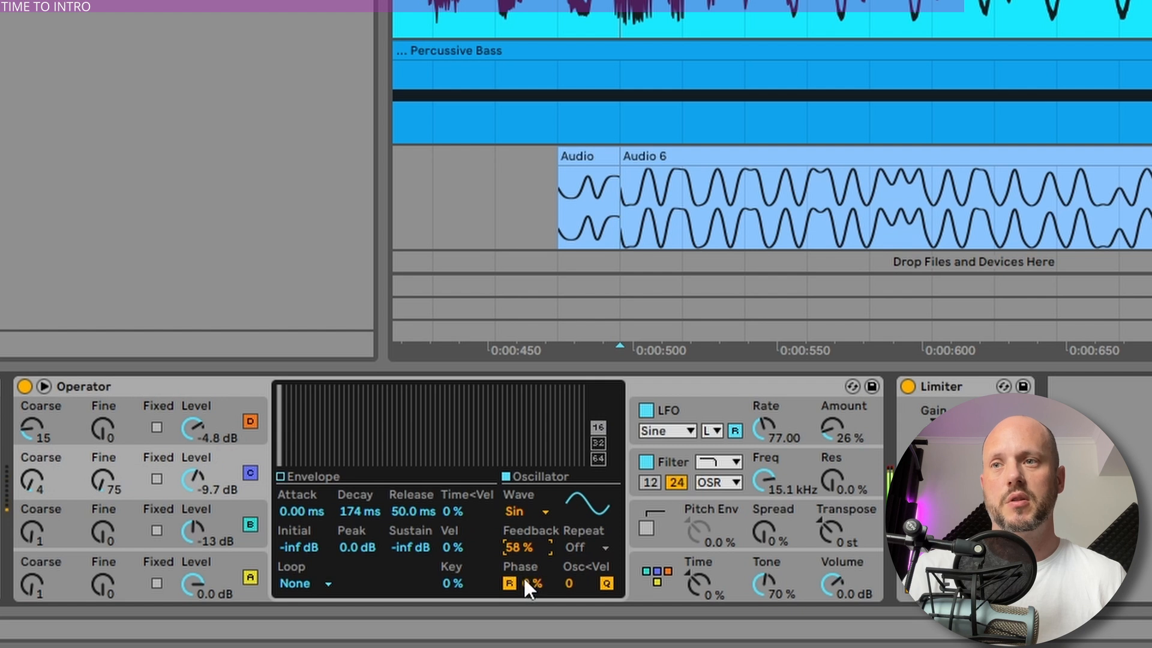
mouse_move(531, 583)
left_mouse_down()
mouse_move(531, 540)
mouse_move(530, 582)
left_mouse_up()
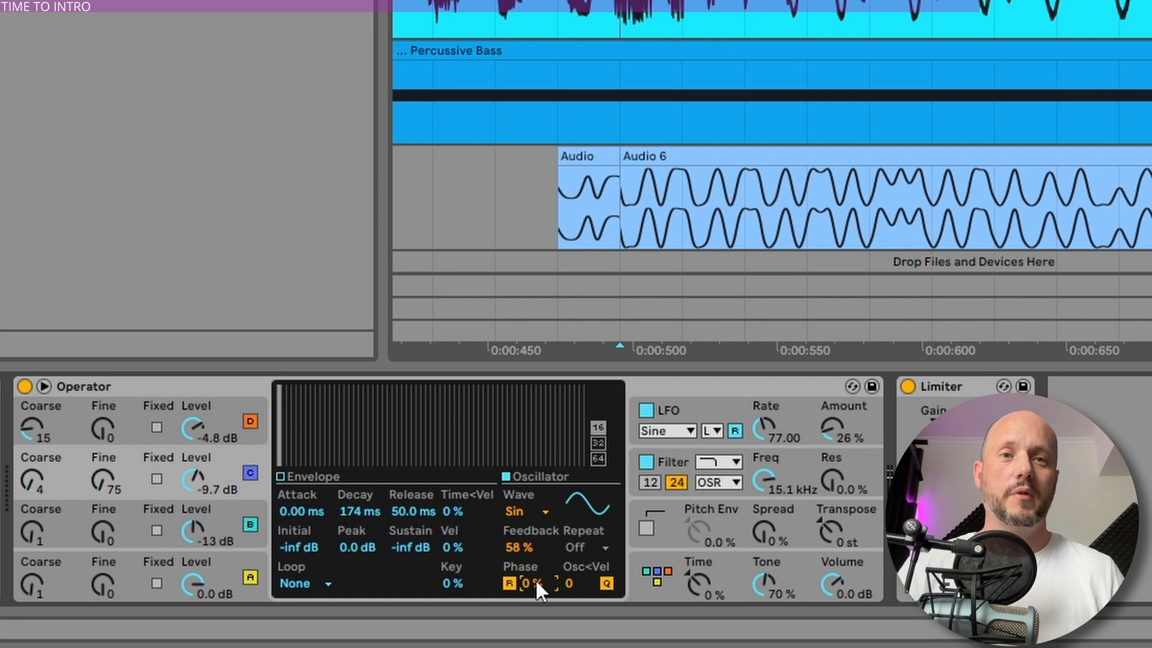
left_click(221, 507)
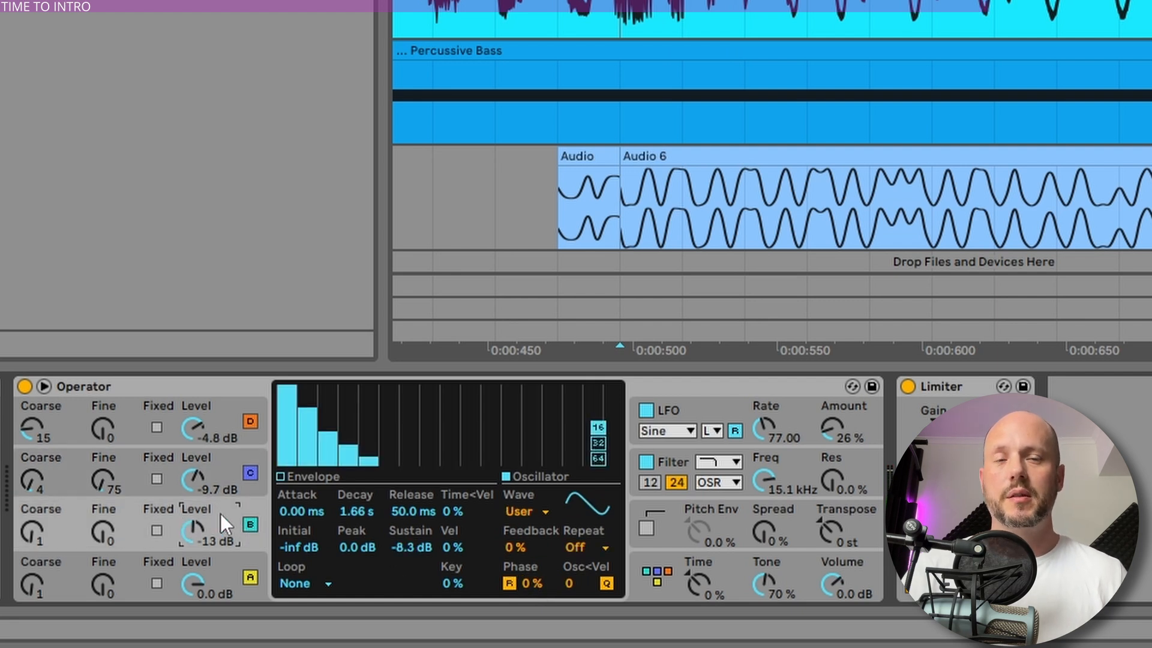
left_click(237, 474)
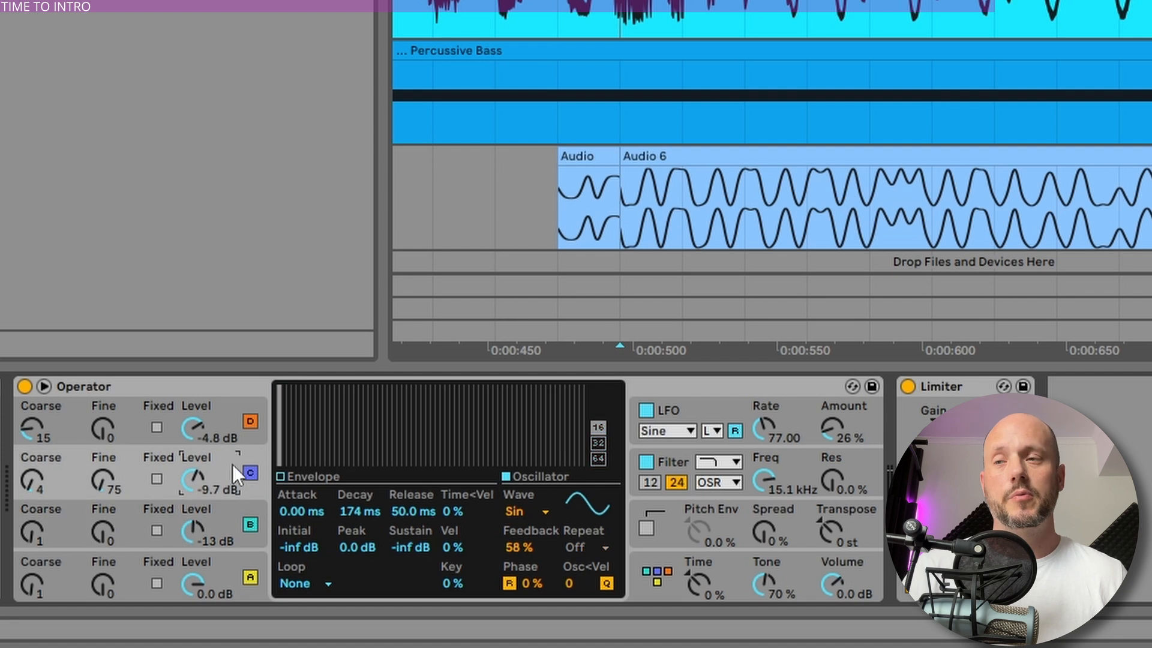
left_click(225, 417)
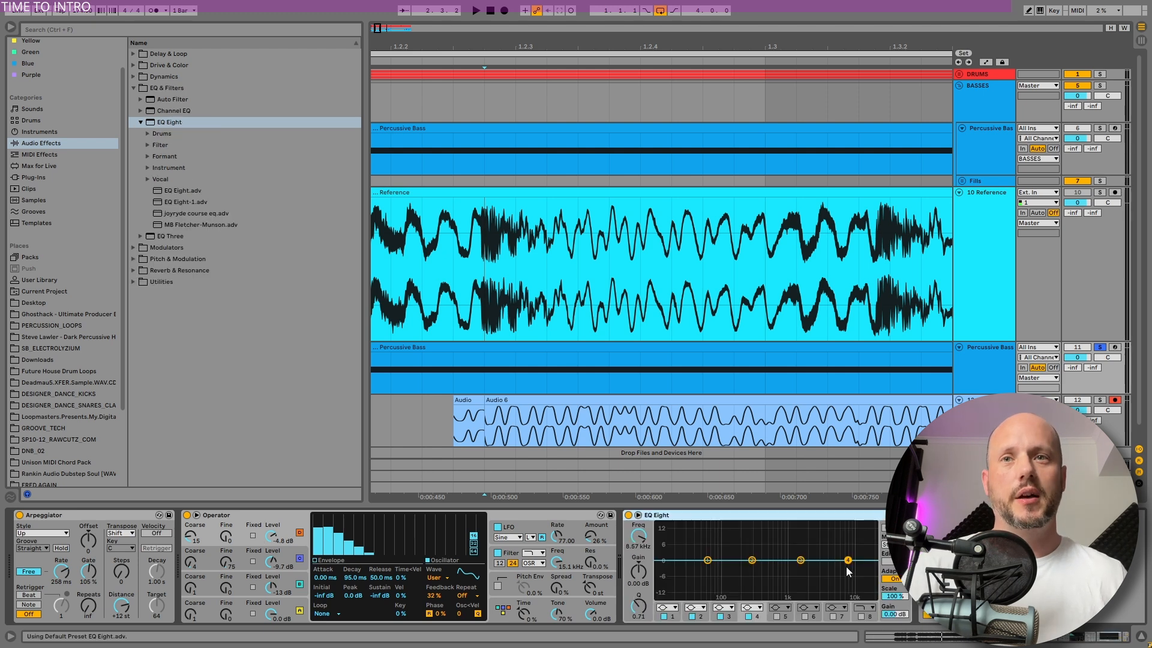
- In EQ Eight, make band 4 a high cut at 9.79 kHz, lower band 3 to -3.35 dB at 774 Hz, and audition
left_click(756, 608)
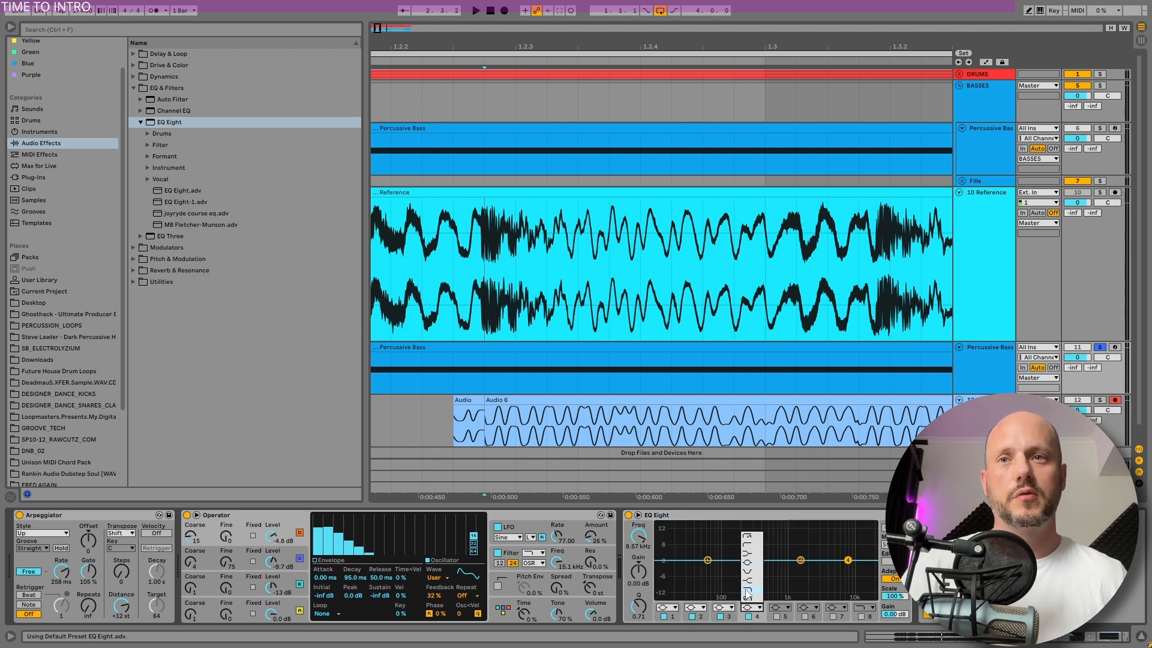
left_click(747, 594)
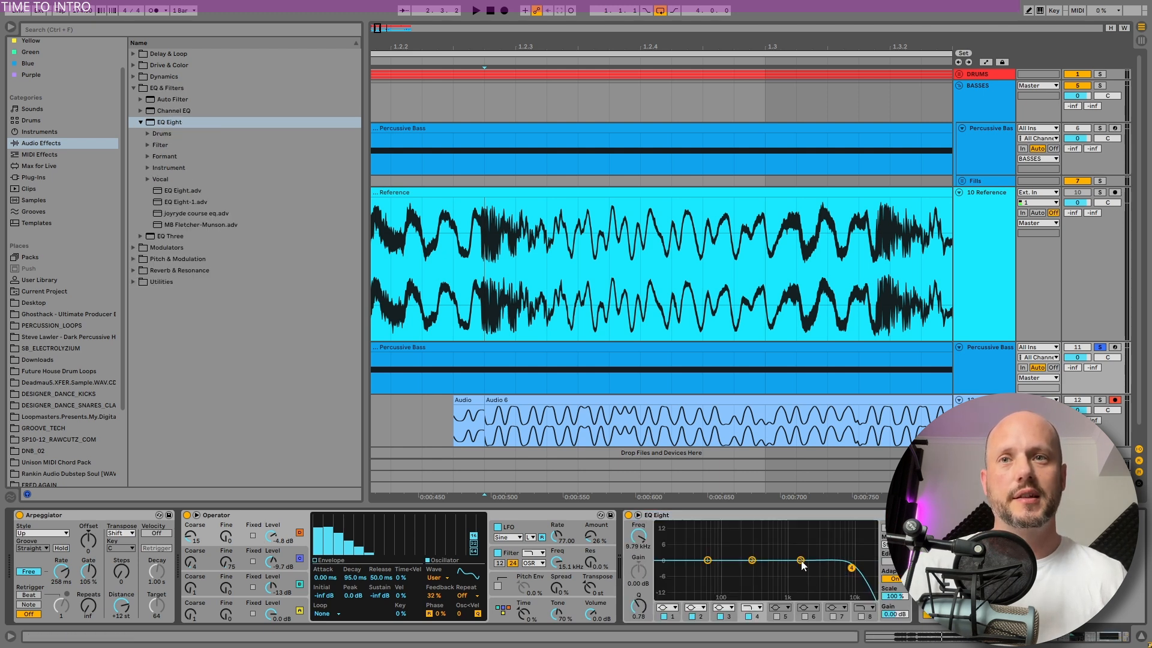
left_click_drag(801, 560, 779, 567)
key("space")
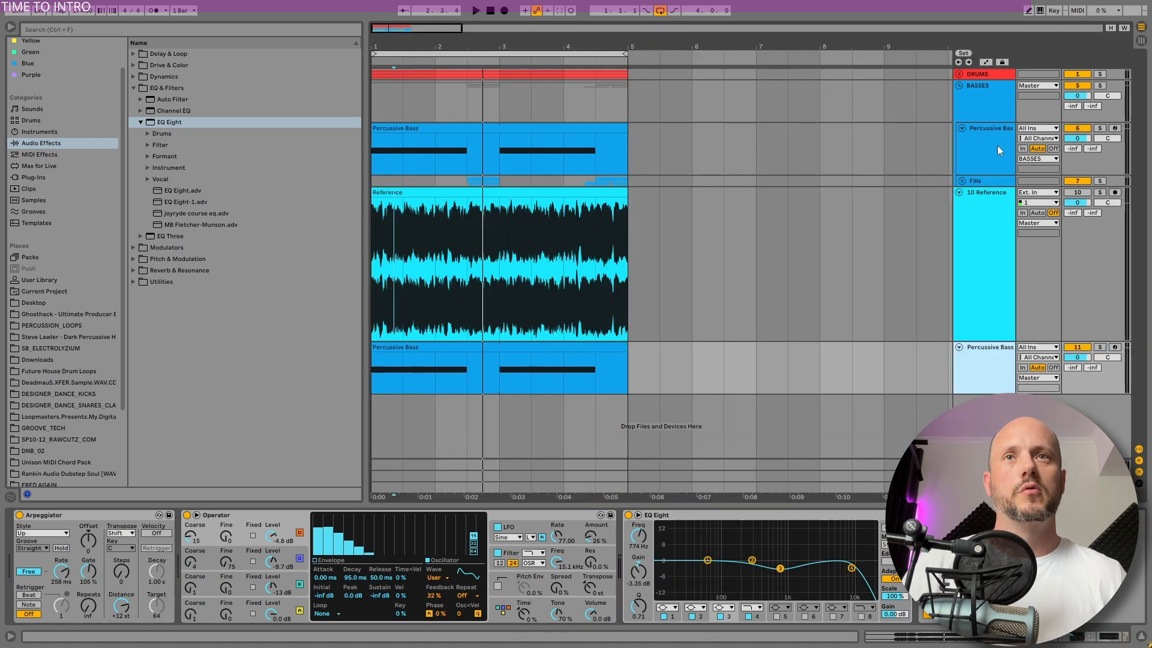
- Mute the Percussive Bass in the BASSES group and compare playback of the recreated bass with the soloed Reference track
left_click(997, 146)
left_click(1077, 129)
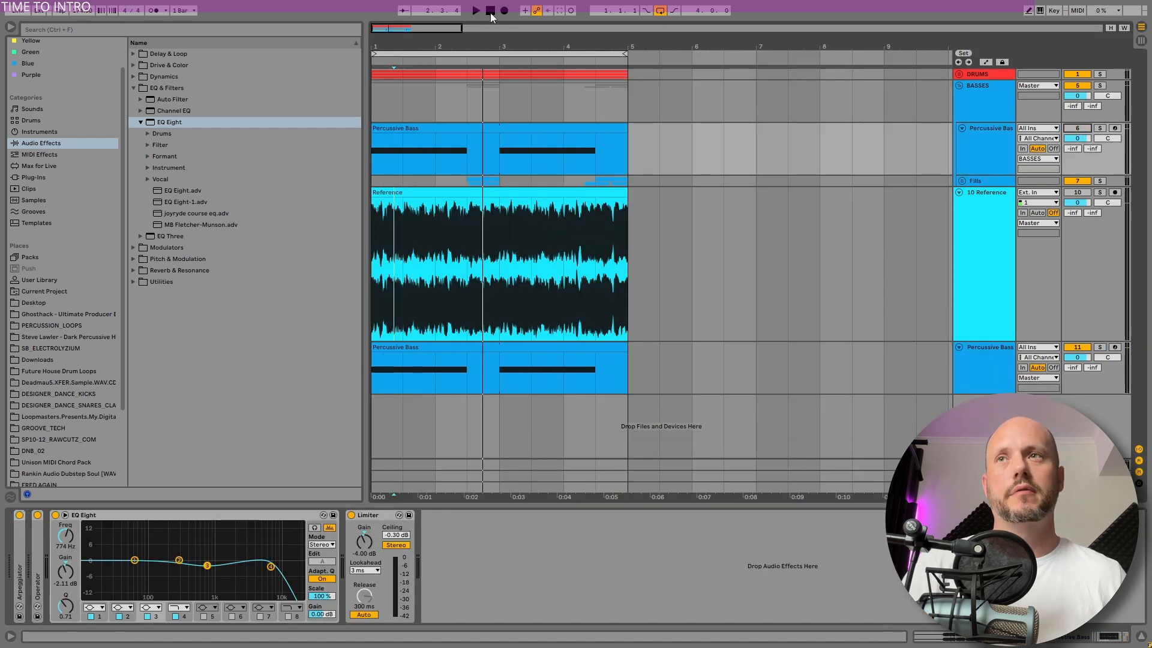
key("space")
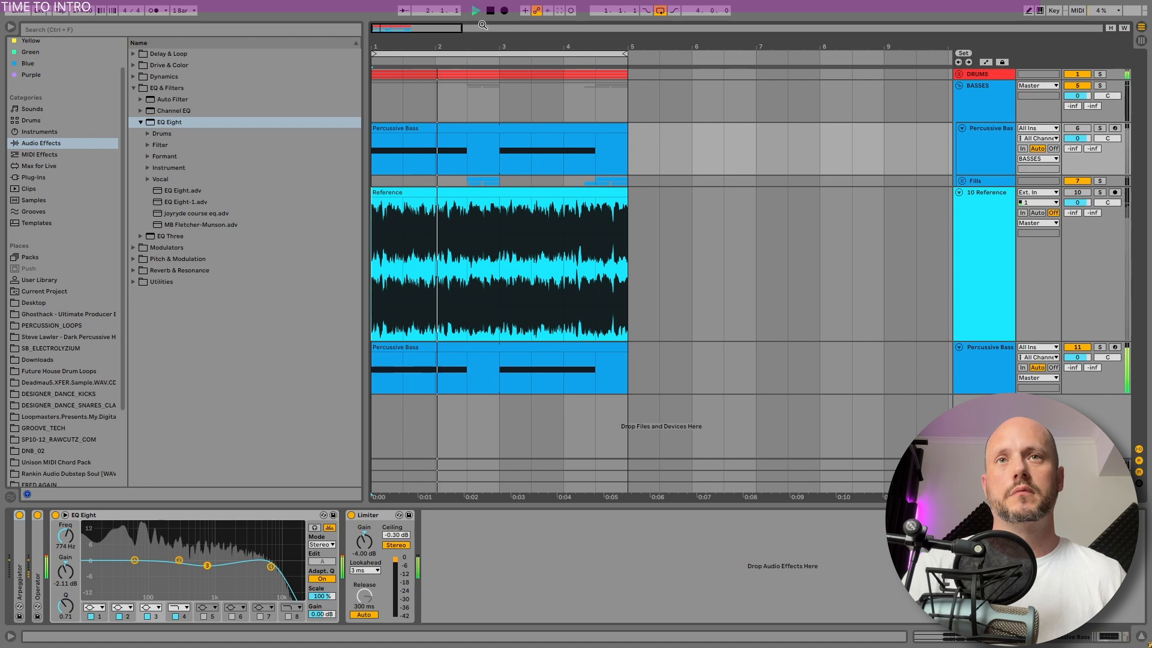
left_click(1100, 192)
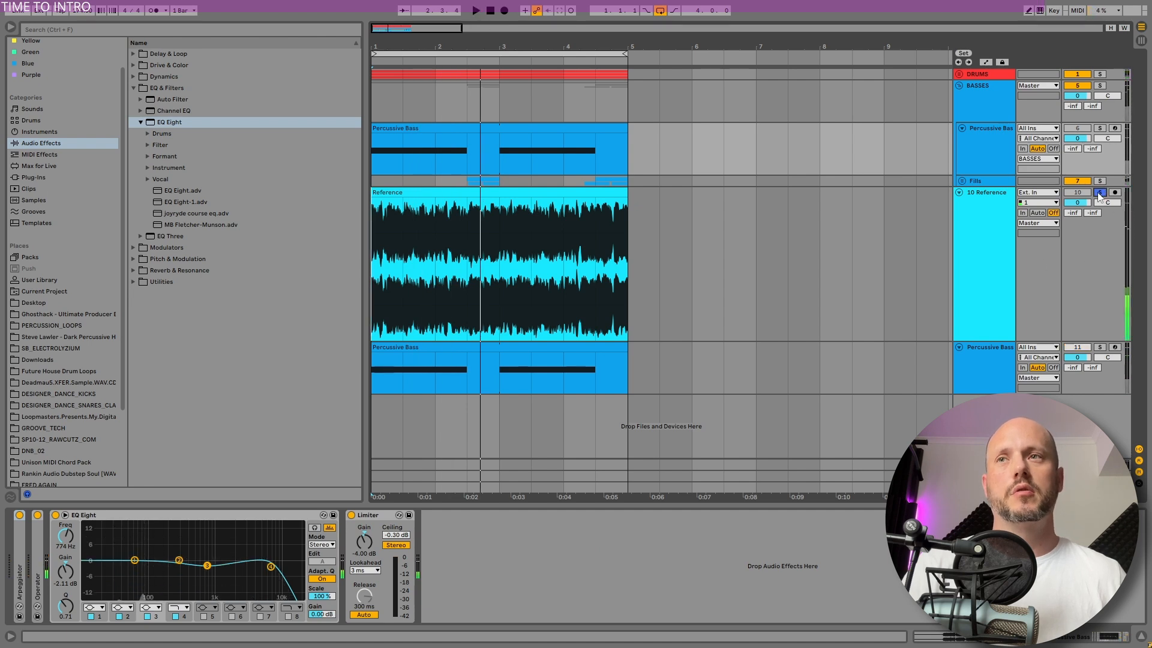
key("space")
left_click(1099, 193)
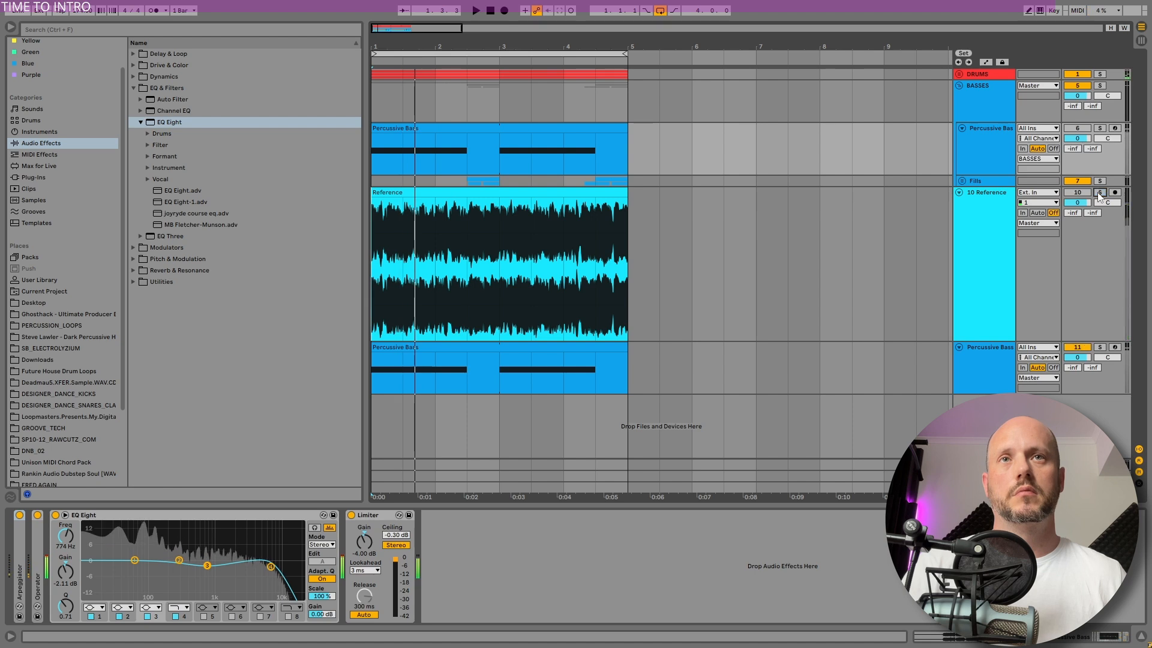
key("space")
- Select the four-bar loop and compare the Percussive Bass in the BASSES group with the soloed Reference during playback
left_click(483, 53)
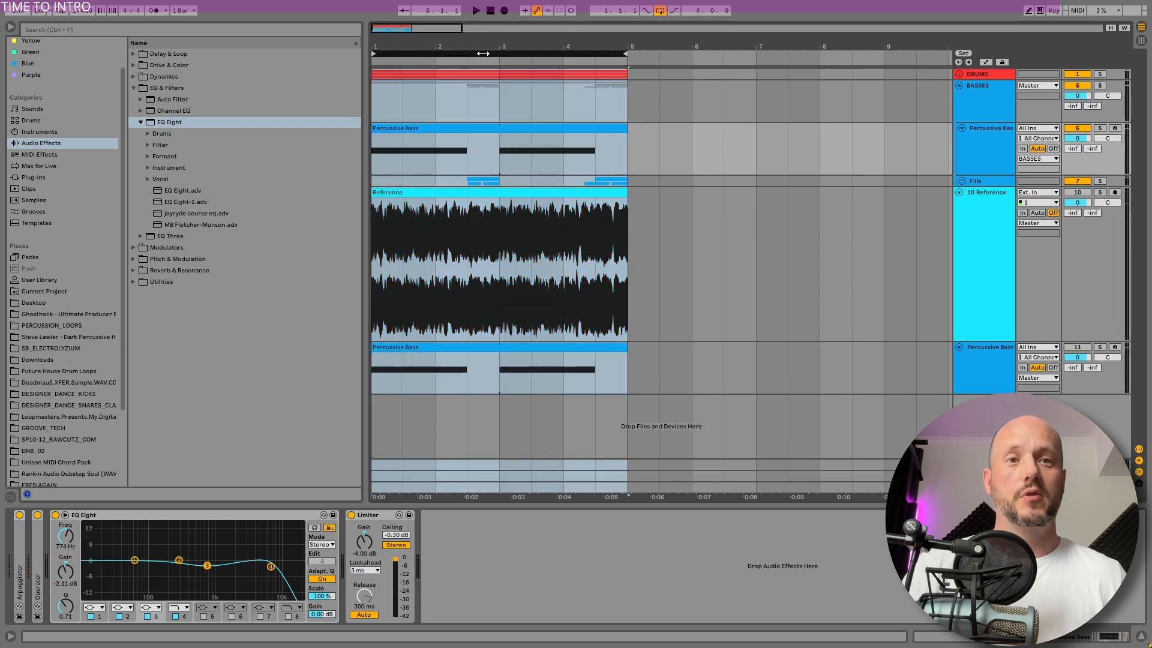
key("space")
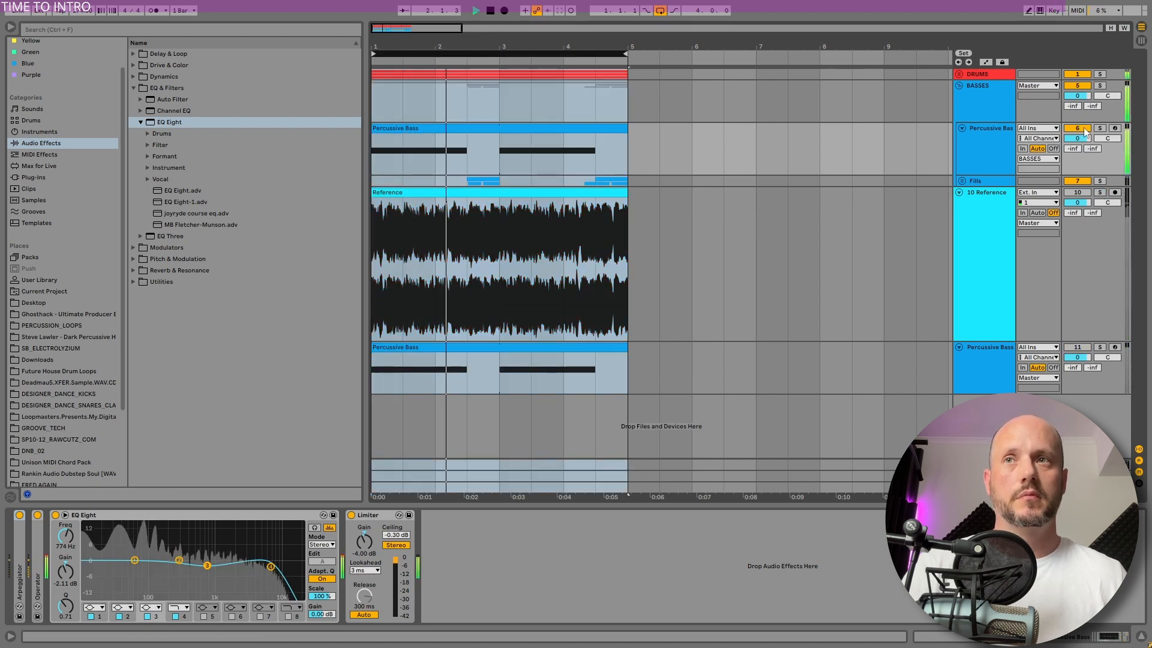
left_click(1100, 192)
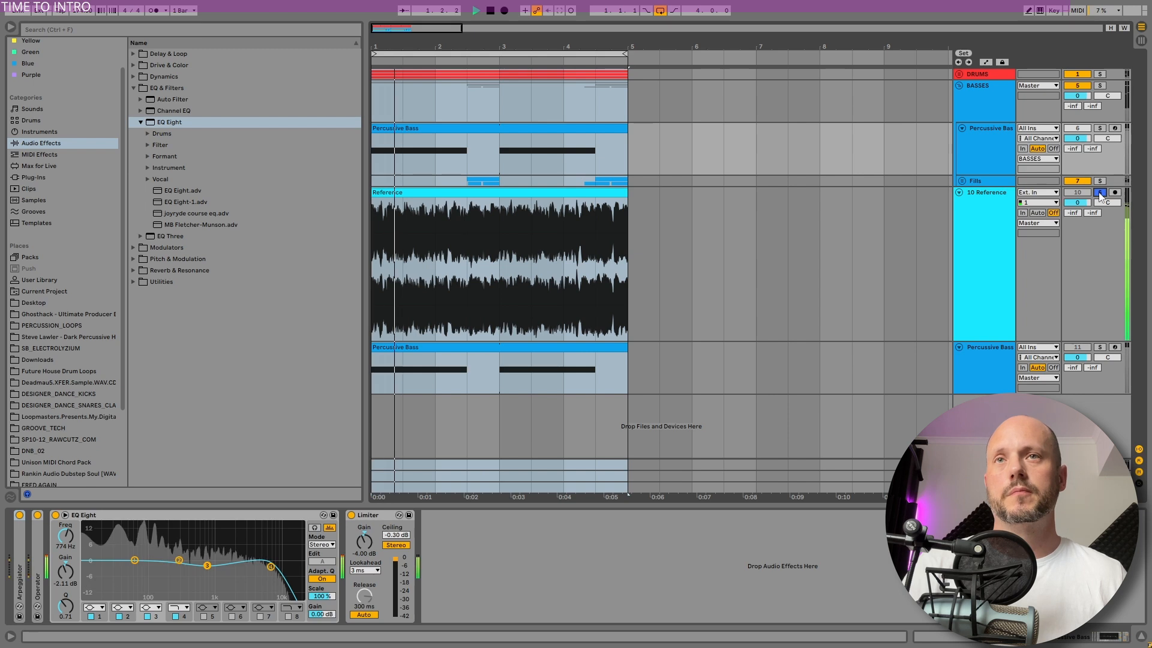
left_click(1100, 192)
- Unfold the Fills group and select both Neuro Glitch clips between 2.3 and bar 3 for inspection
left_click(961, 181)
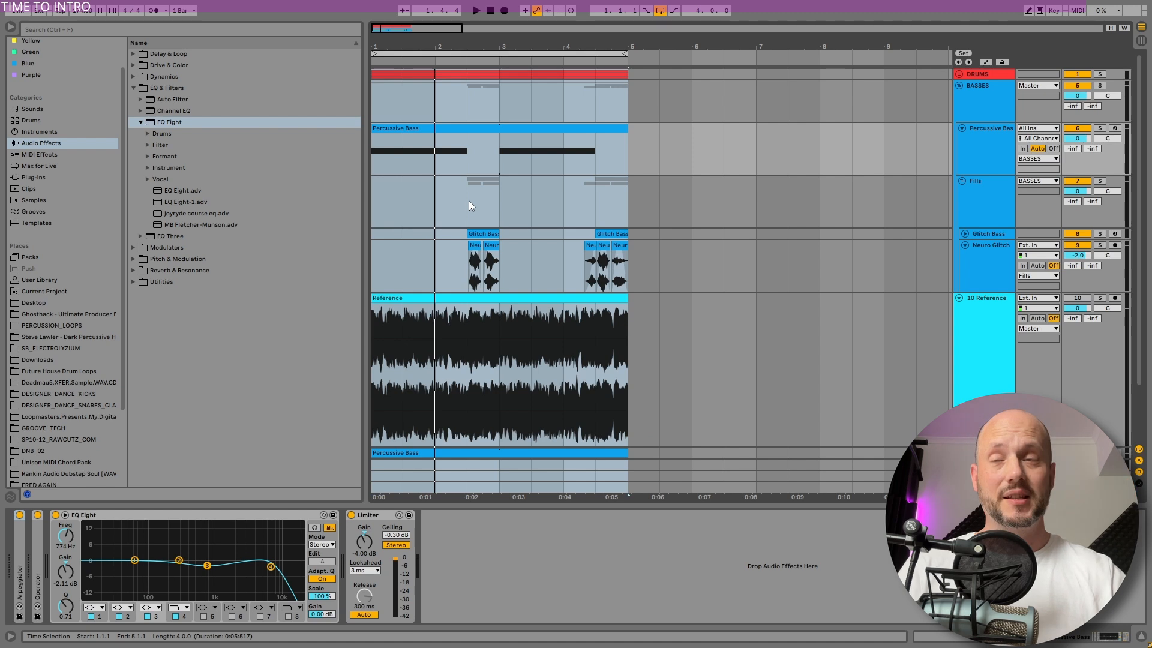
left_click_drag(519, 61, 501, 259)
left_click(490, 248)
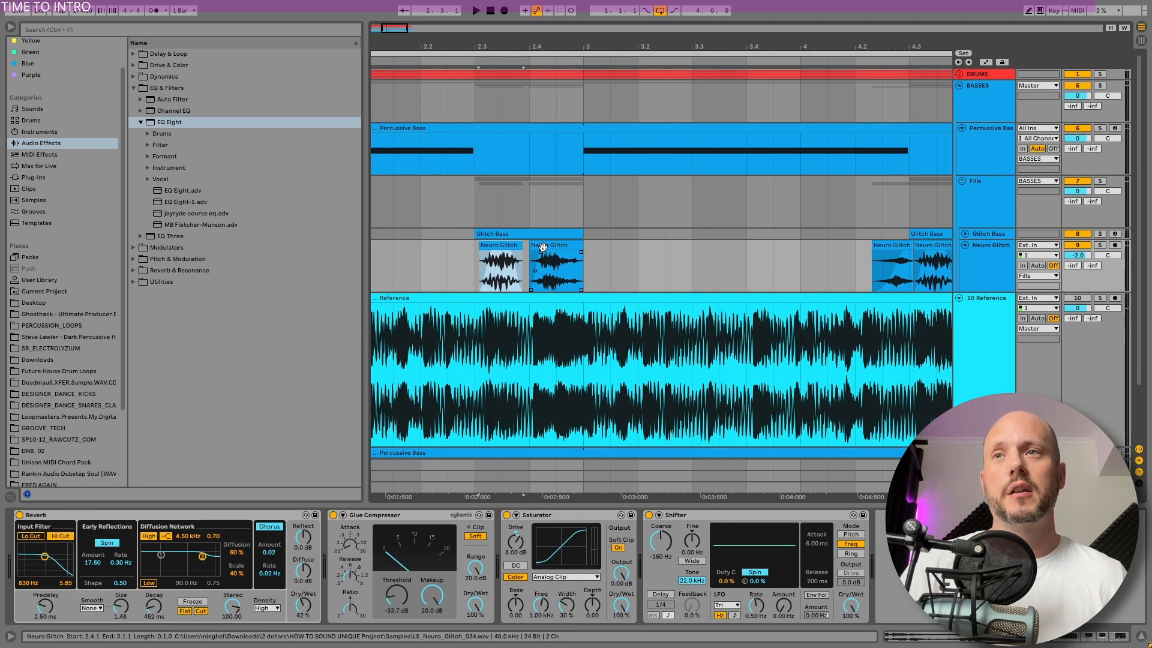
left_click(542, 247, "shift")
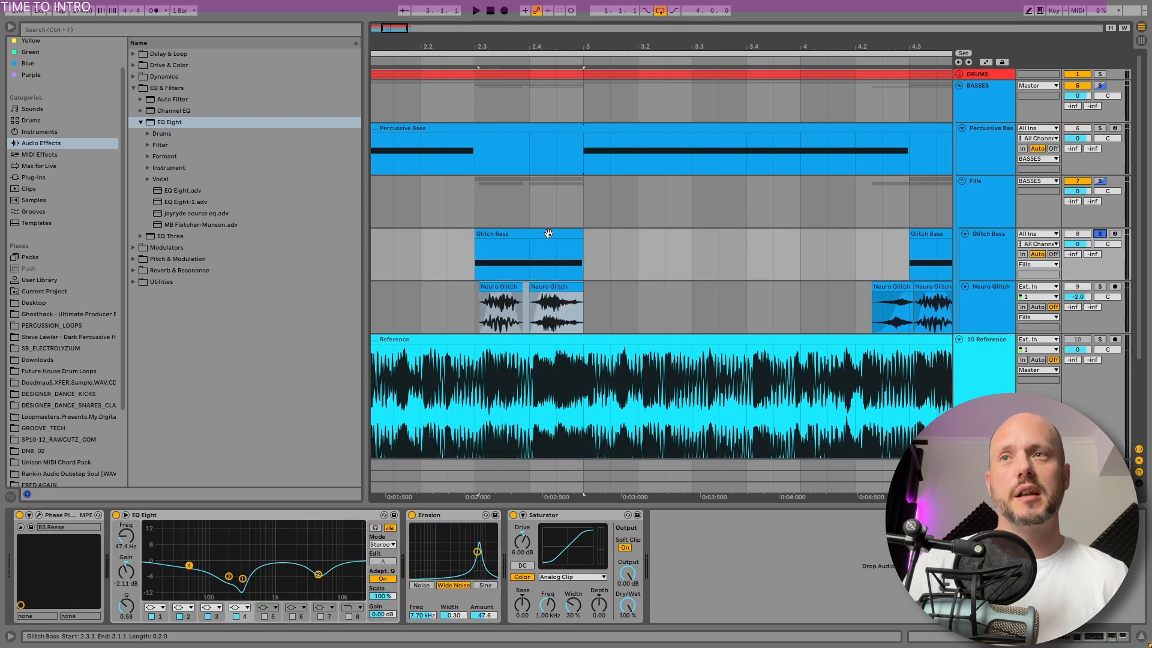
- Audition the soloed Glitch Bass clip from 2.3.1, and play it again with the Neuro Glitch track also soloed
left_click(520, 233)
key("space")
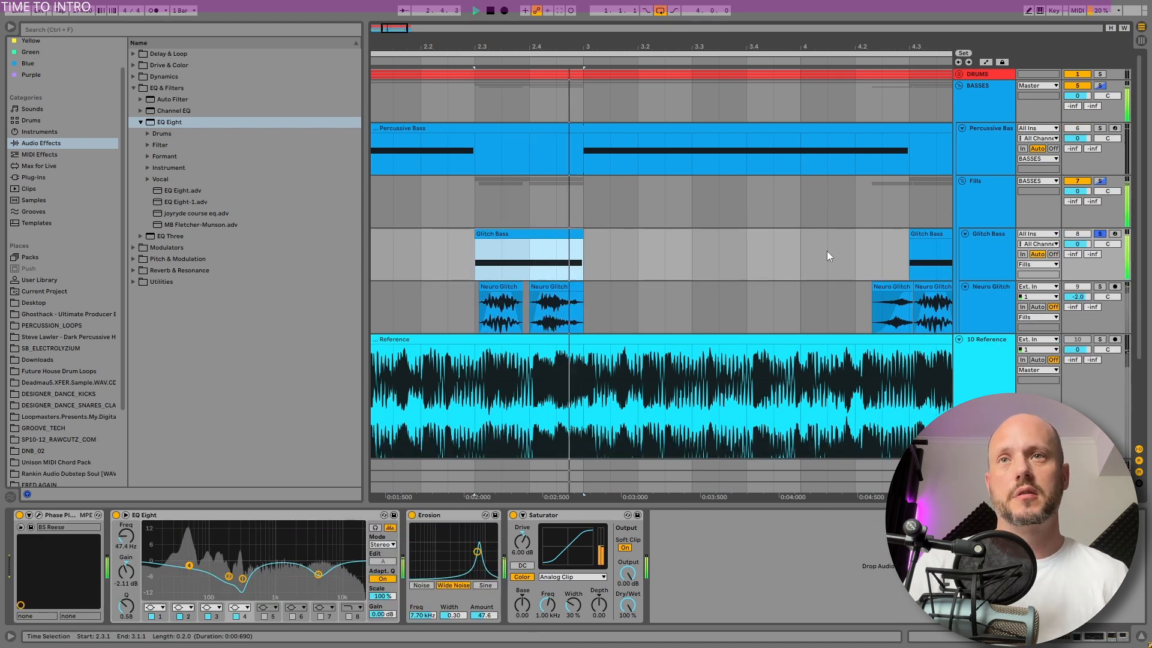
key("space")
key("space")
left_click(1100, 287, "ctrl")
key("space")
key("space")
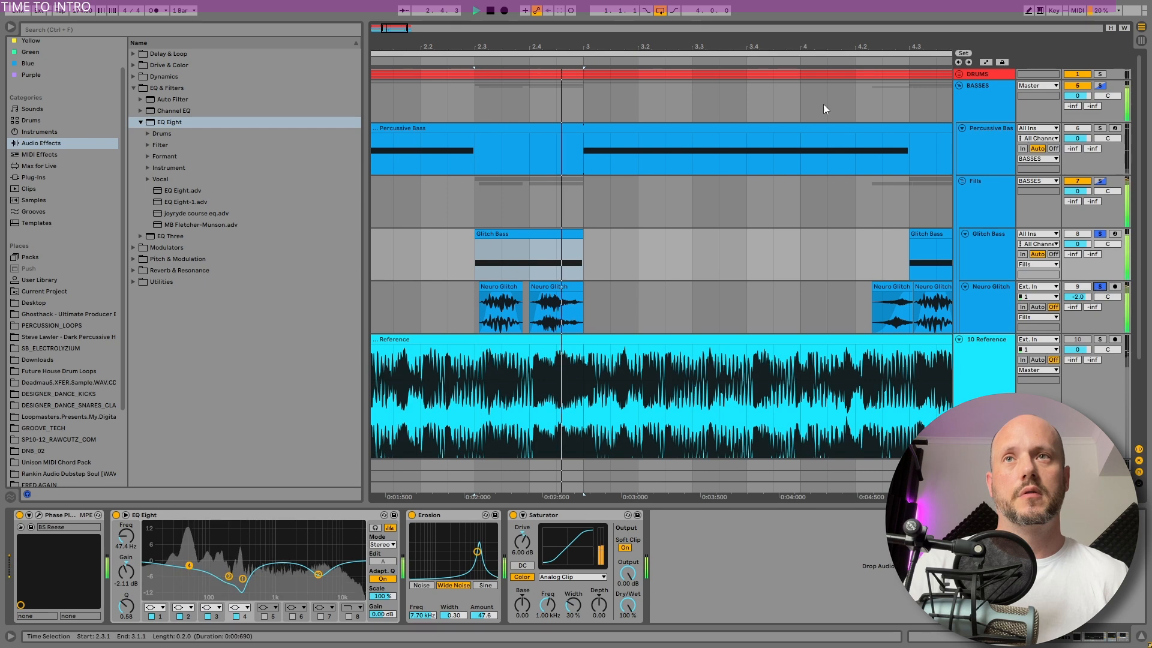
- Select the Neuro Glitch clip starting near 4.2.2 during playback and examine the track's effect chain
key("minus")
key("minus")
left_click(745, 287)
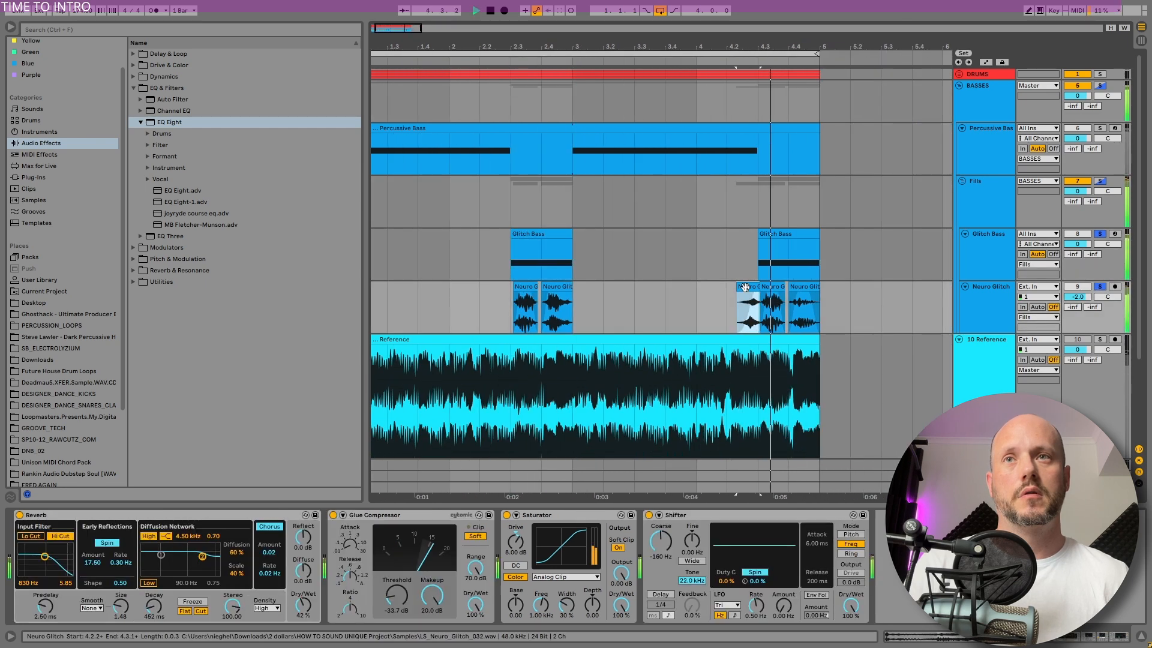